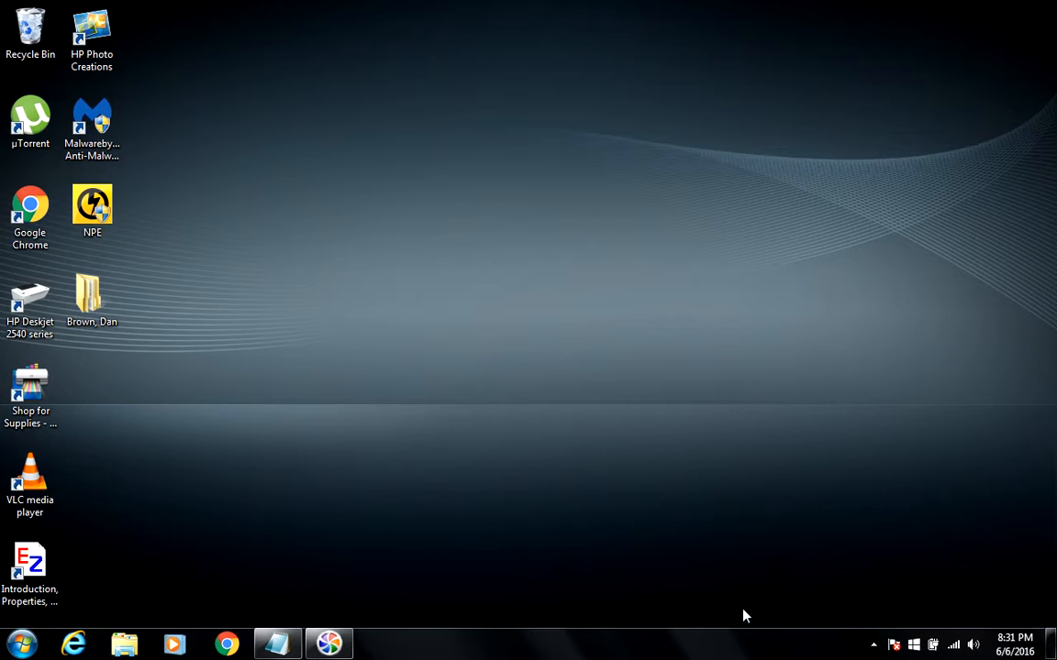
# - Review the download URL in the Notepad notes, then minimize them to show the desktop
pyautogui.click(279, 644)
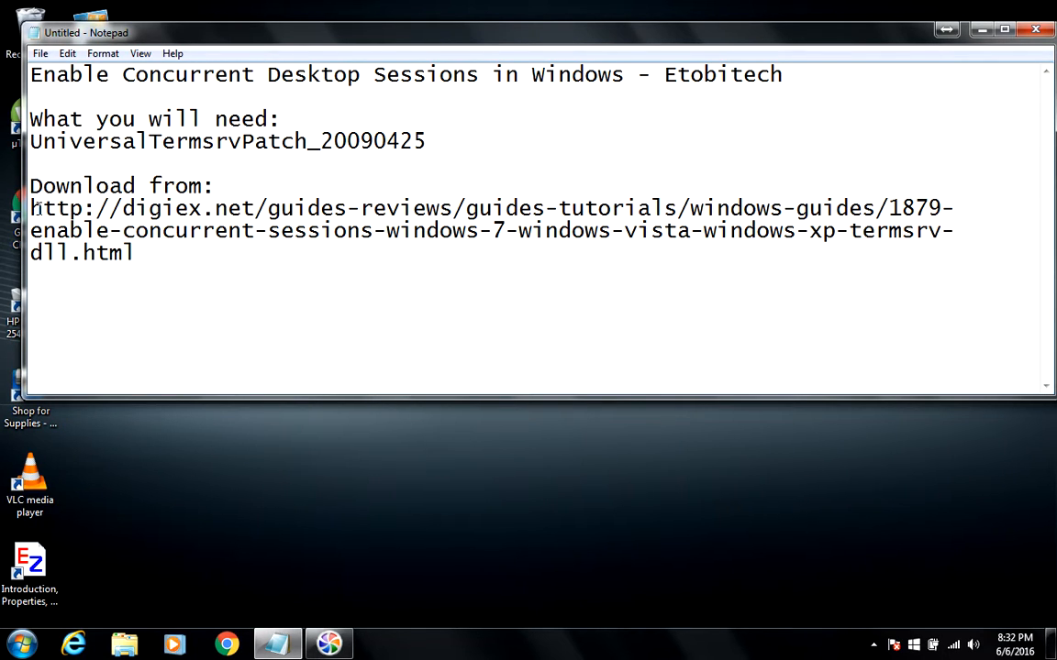
pyautogui.moveTo(37, 208)
pyautogui.mouseDown()
pyautogui.moveTo(138, 253)
pyautogui.moveTo(114, 253)
pyautogui.moveTo(30, 205)
pyautogui.mouseUp()
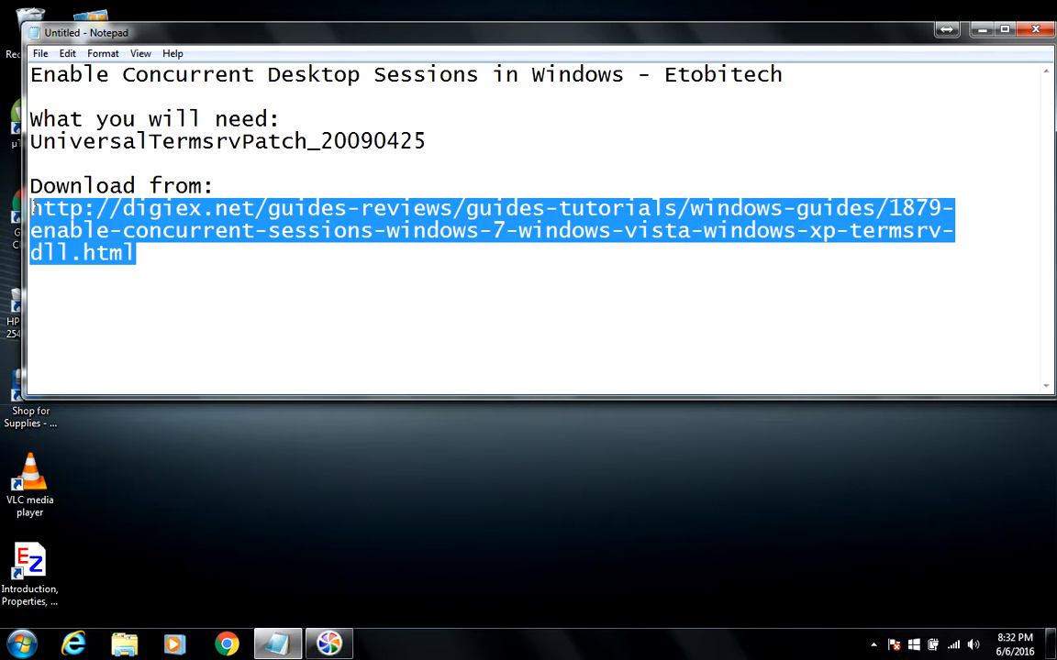
pyautogui.click(186, 170)
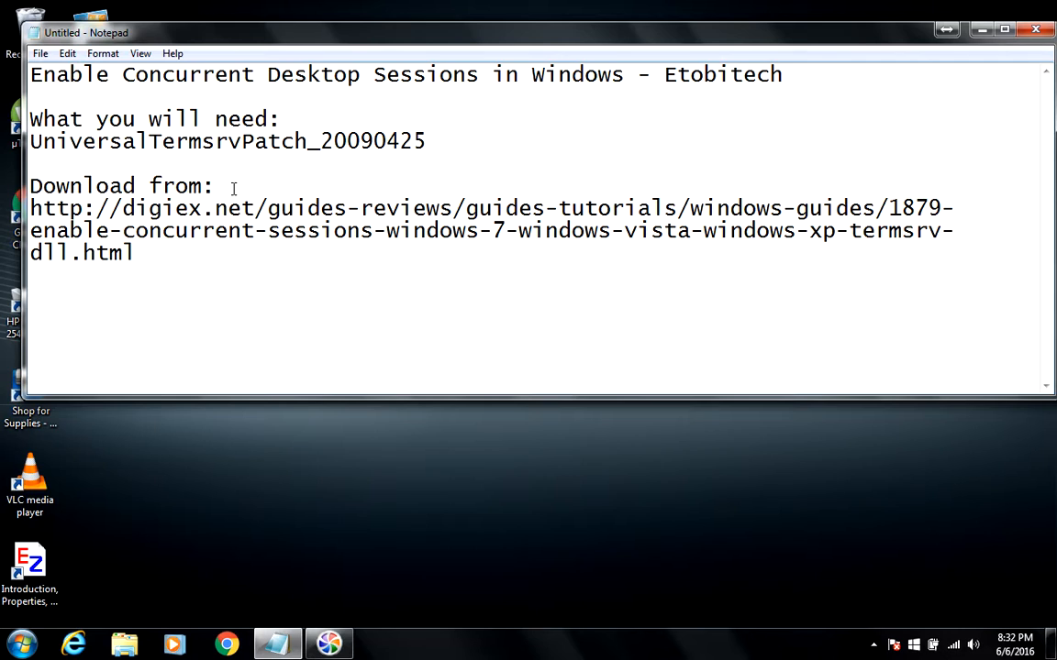
pyautogui.click(982, 33)
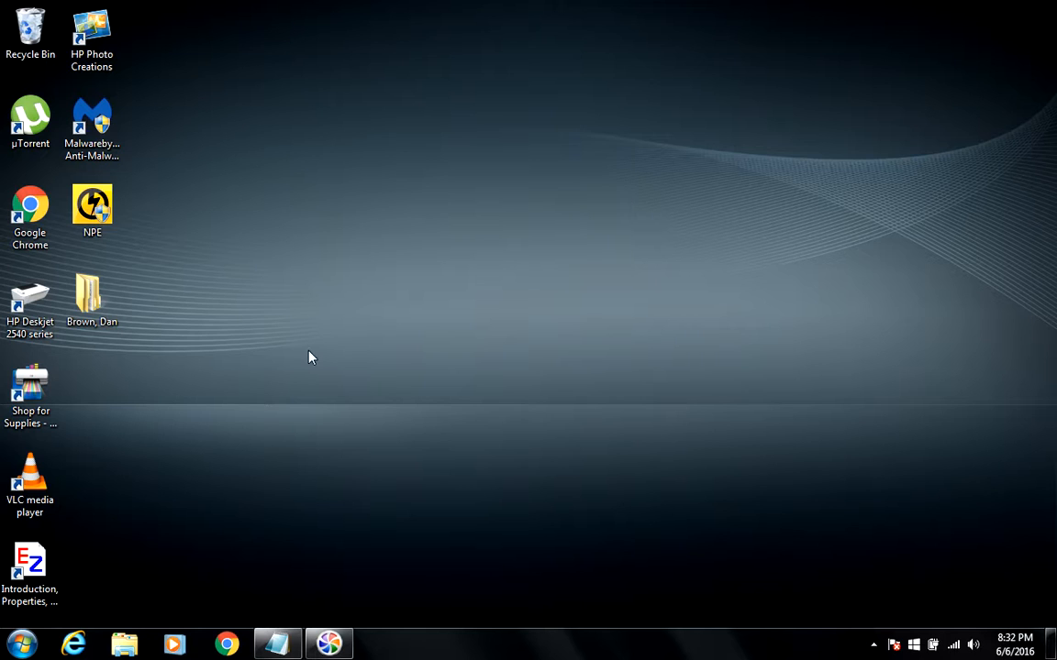
# - Launch Remote Desktop Connection and connect to 192.168.0.10 with the account password
pyautogui.click(21, 644)
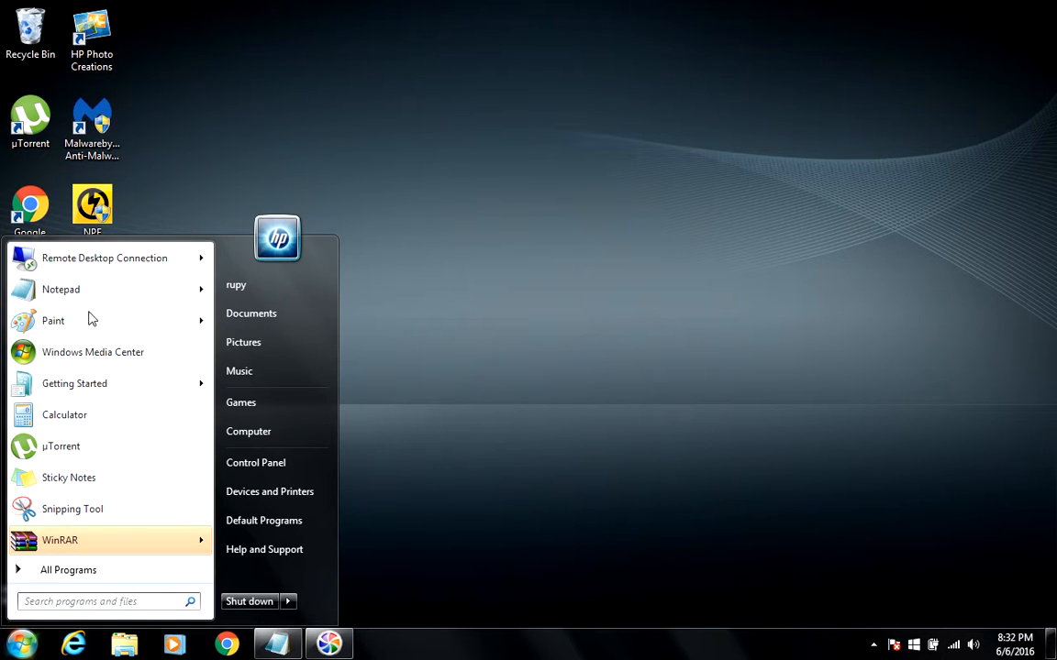
pyautogui.click(91, 260)
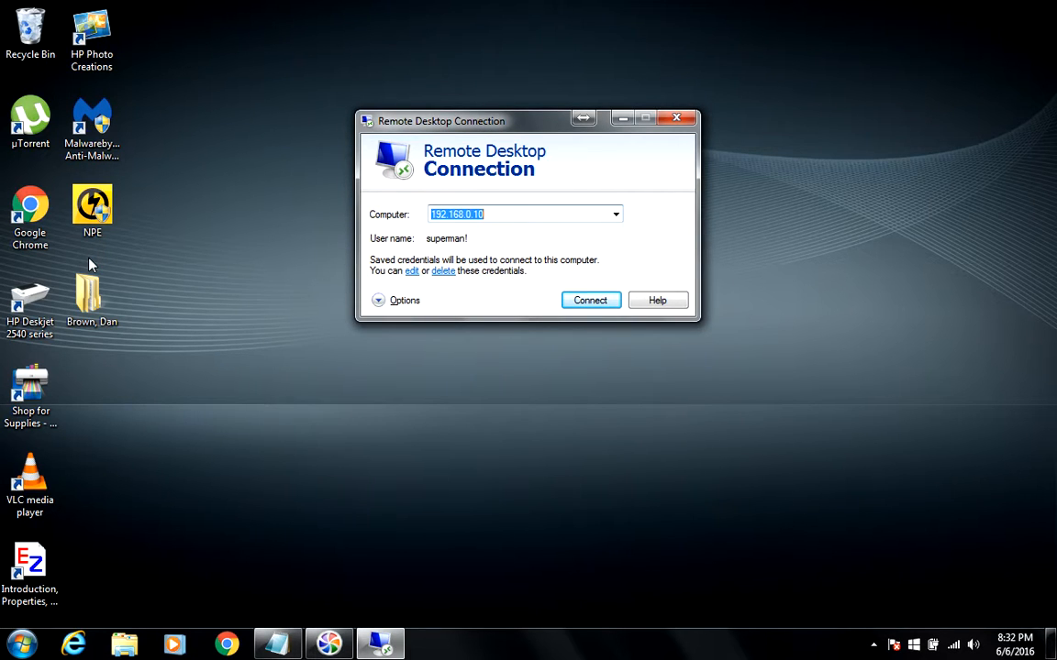
pyautogui.click(579, 308)
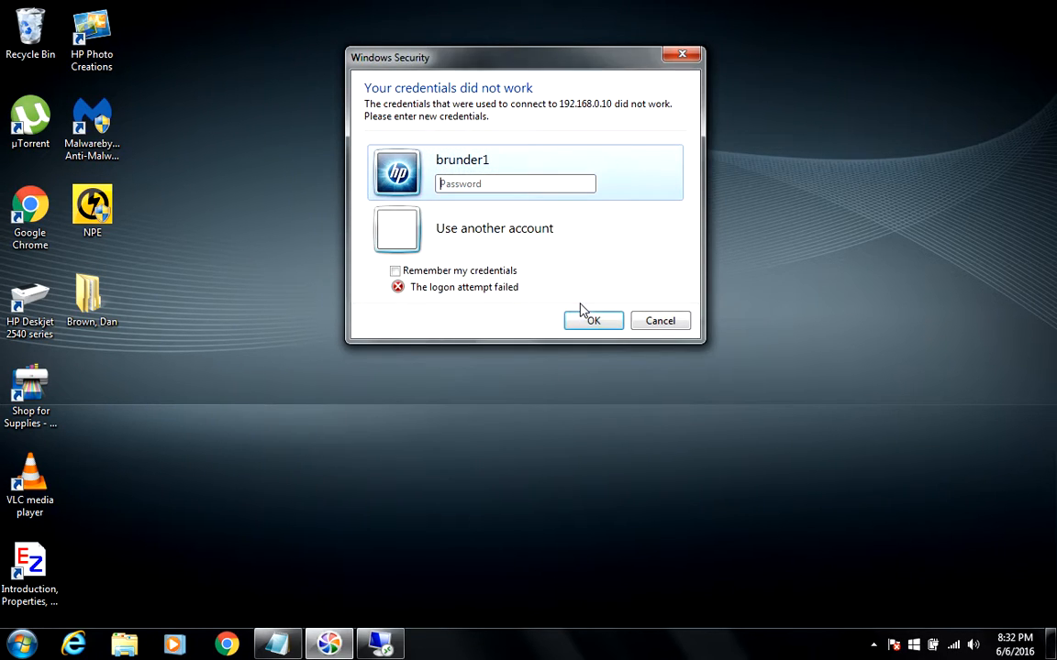
pyautogui.write('••••••••••••••')
pyautogui.click(581, 313)
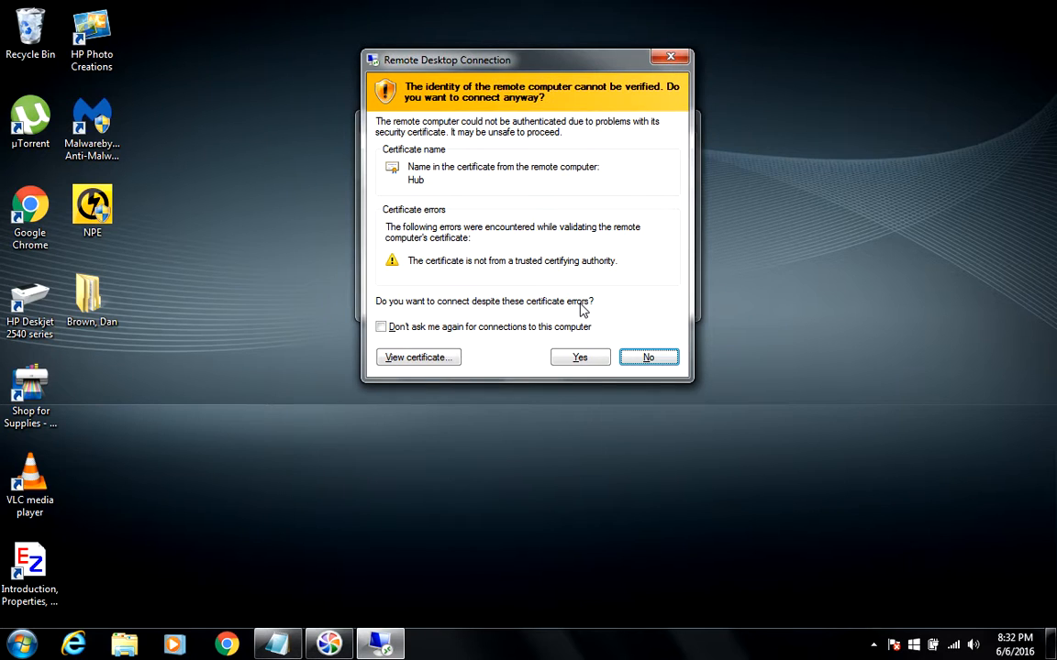
# - Accept Hub's unverified certificate so the 192.168.0.10 remote desktop loads
pyautogui.click(581, 358)
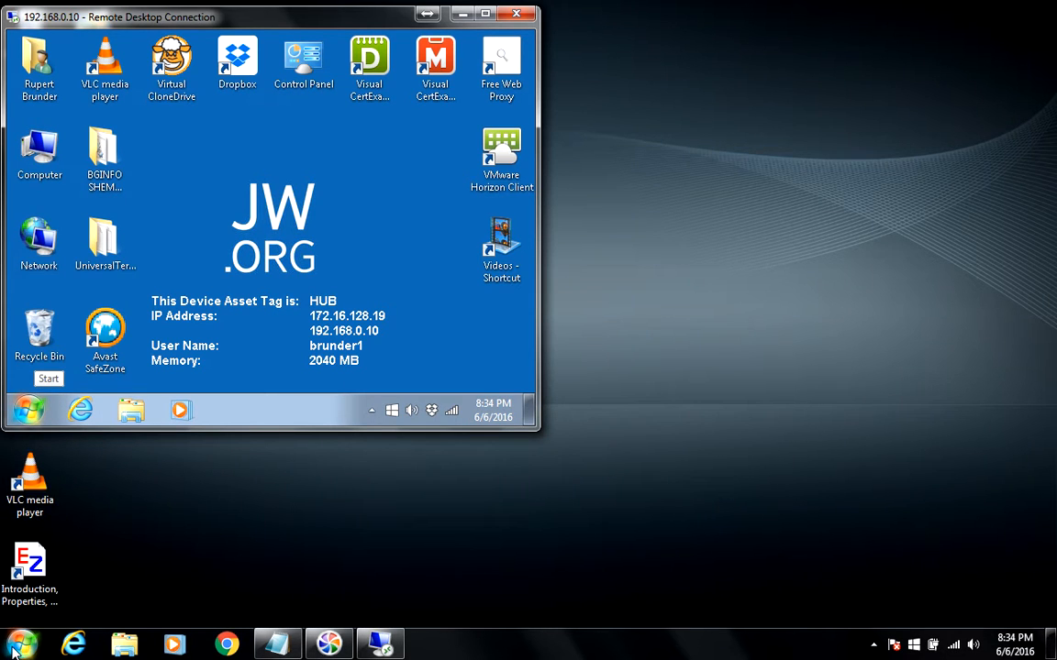
# - Open a second Remote Desktop Connection window, move it right, and connect to computer hub
pyautogui.click(31, 410)
pyautogui.click(82, 259)
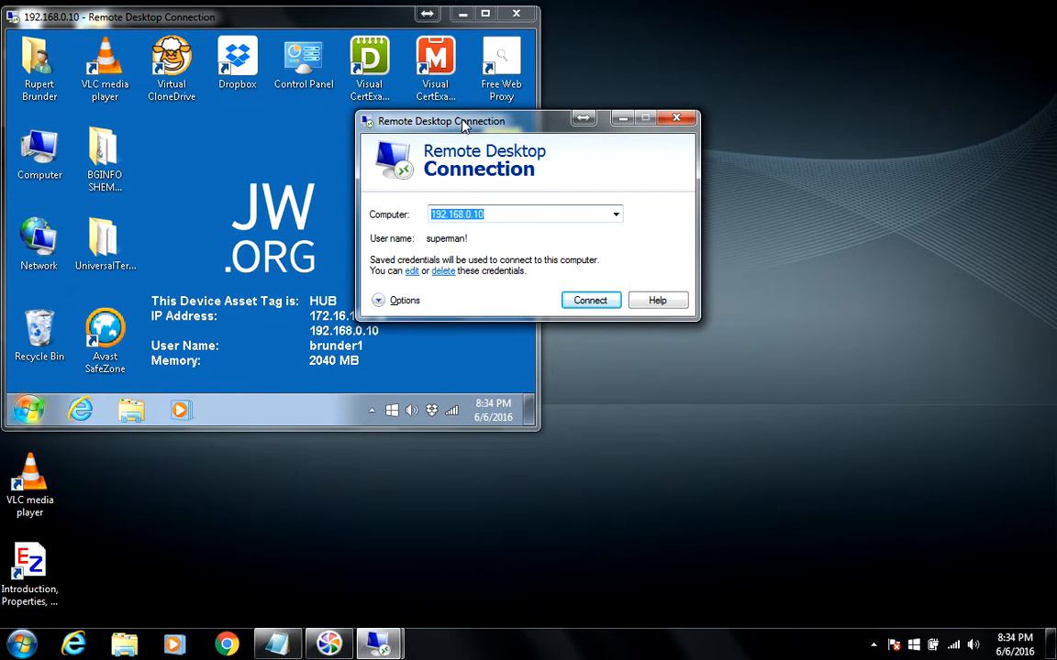
pyautogui.moveTo(463, 123); pyautogui.dragTo(746, 124)
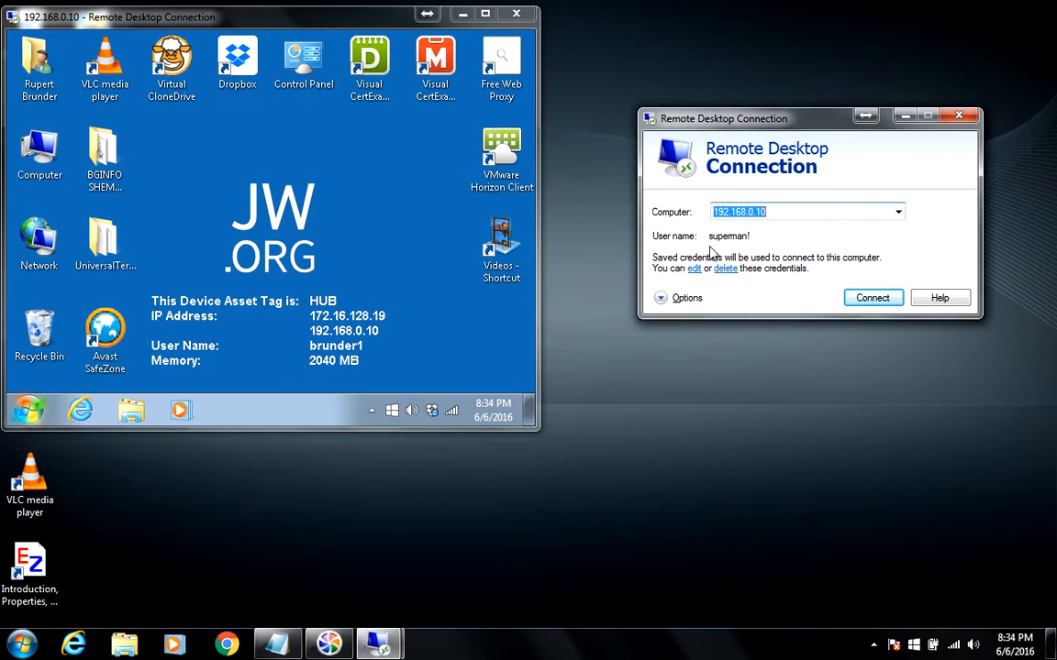
pyautogui.write('hub')
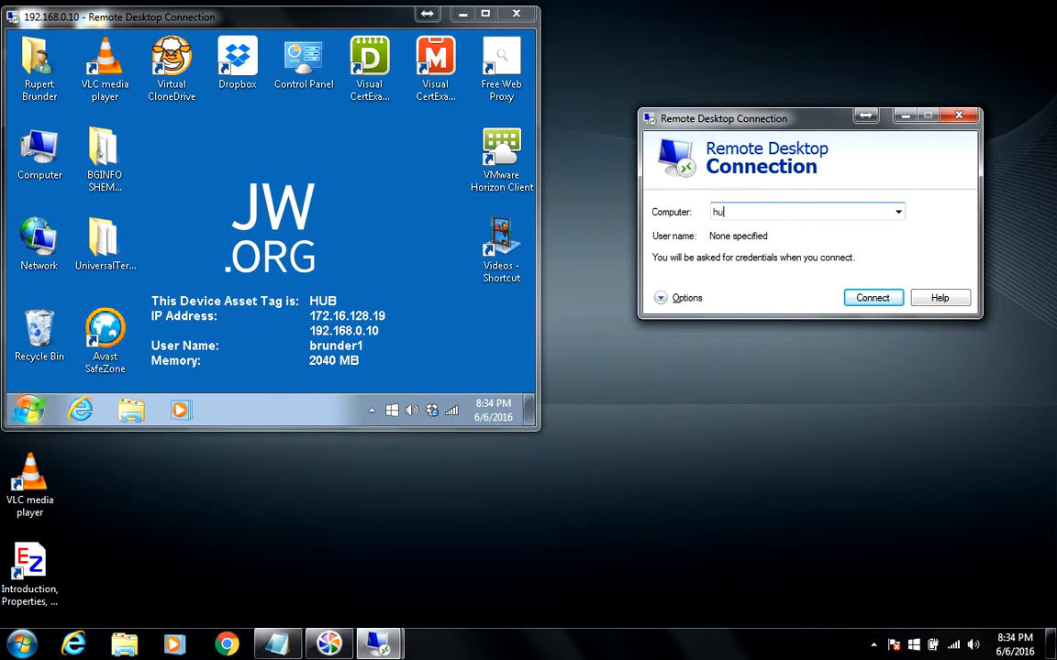
pyautogui.click(886, 299)
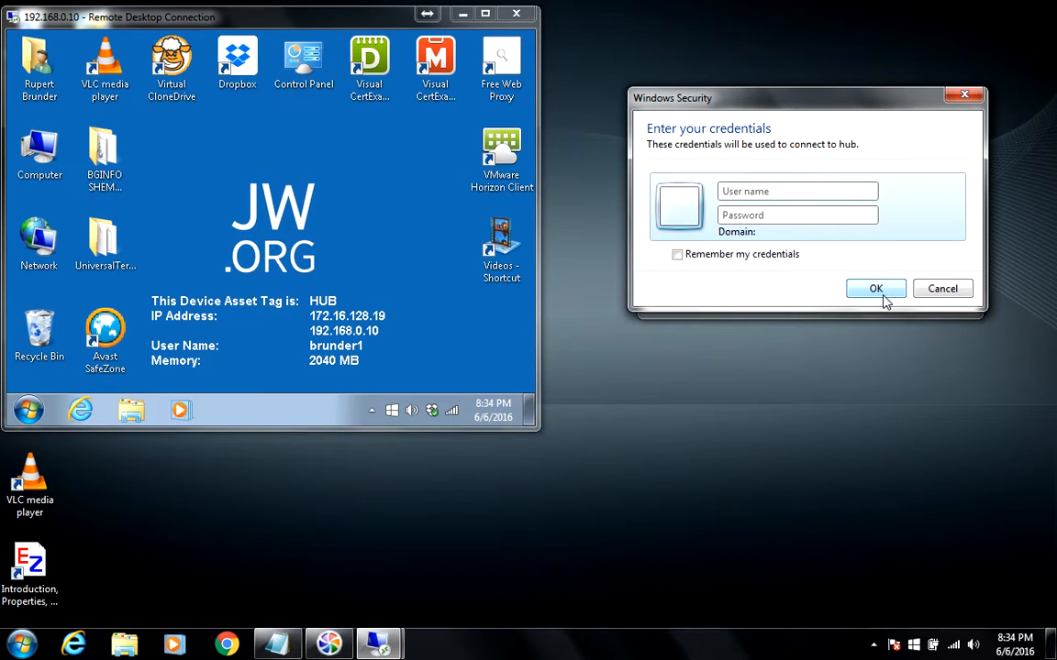
# - Sign in with the second account's username and password and accept hub's certificate
pyautogui.write('test')
pyautogui.press('Tab')
pyautogui.write('•••••••••')
pyautogui.click(881, 293)
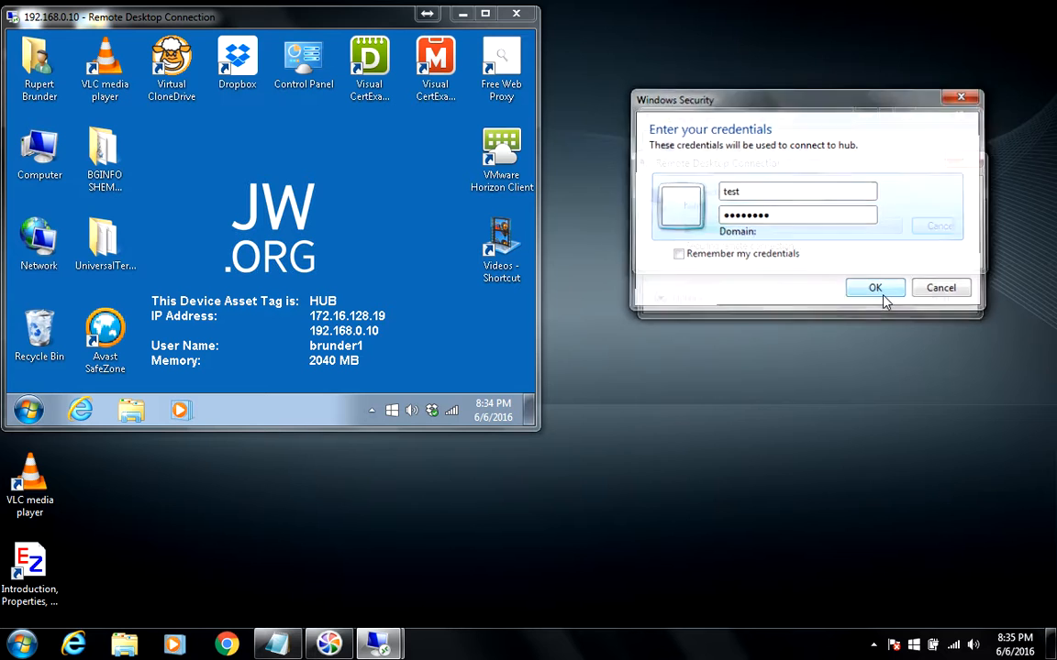
pyautogui.click(862, 355)
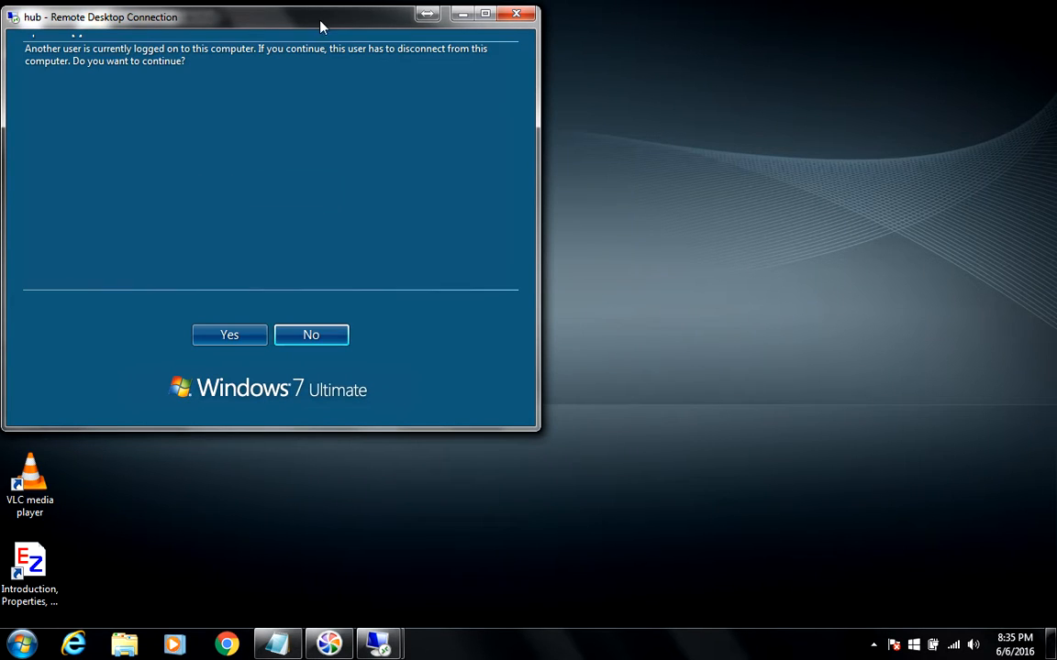
# - Continue the hub login despite the logged-on user and let the 192.168.0.10 session disconnect
pyautogui.moveTo(305, 21); pyautogui.dragTo(819, 197)
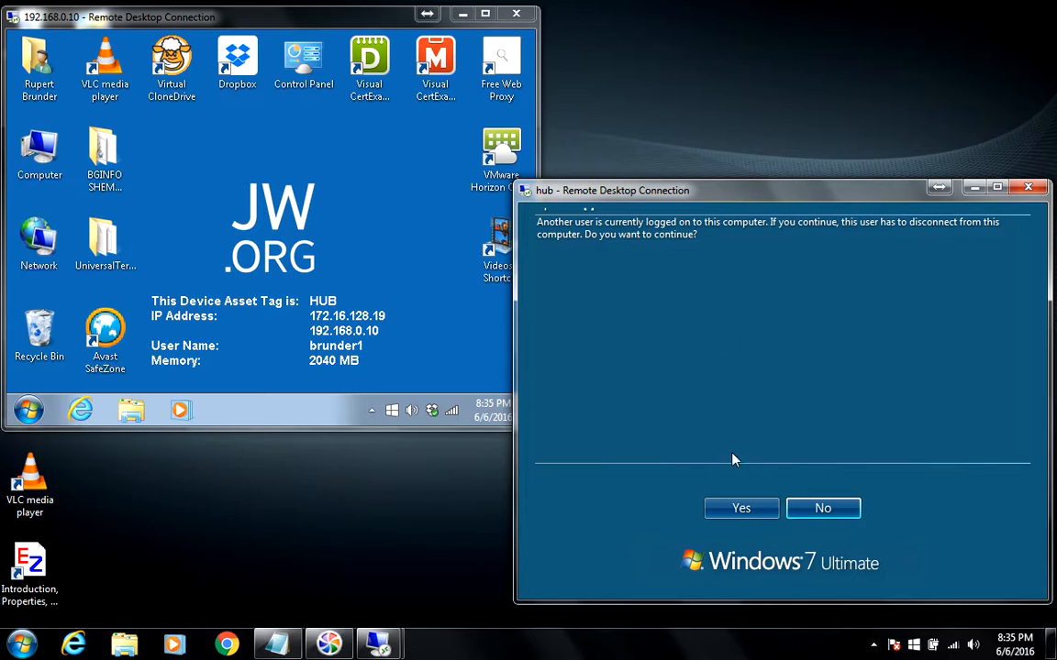
pyautogui.click(739, 508)
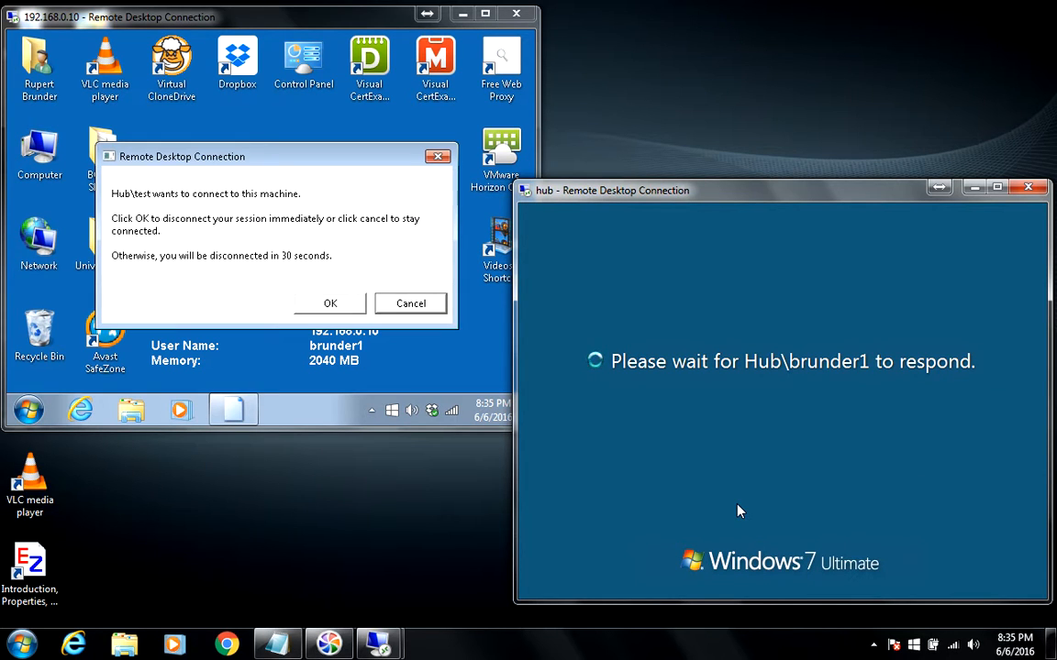
pyautogui.click(295, 190)
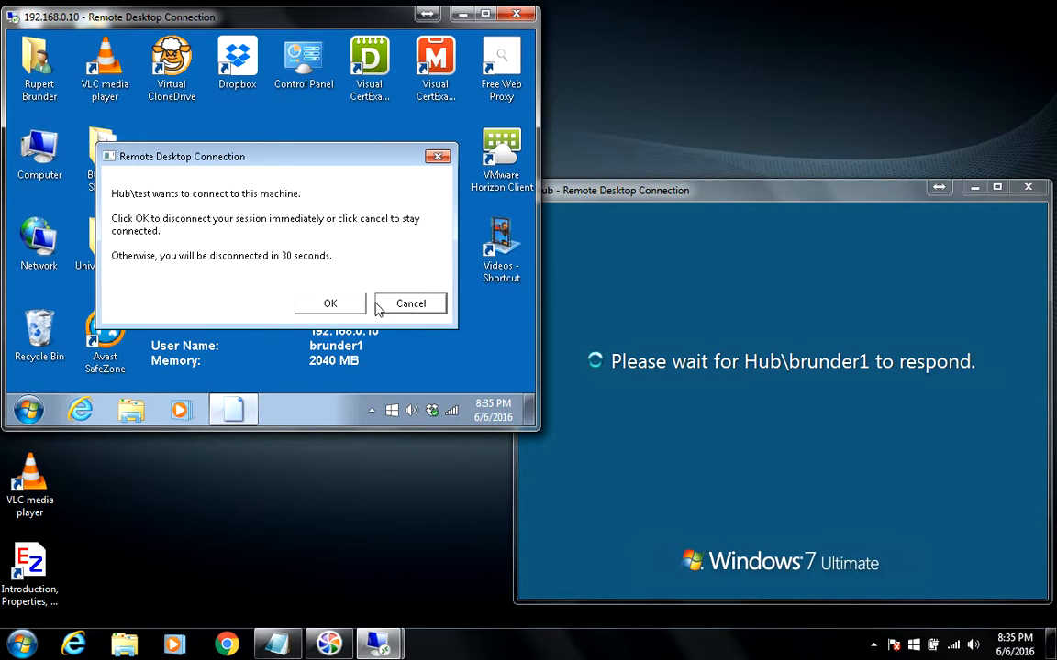
pyautogui.click(330, 304)
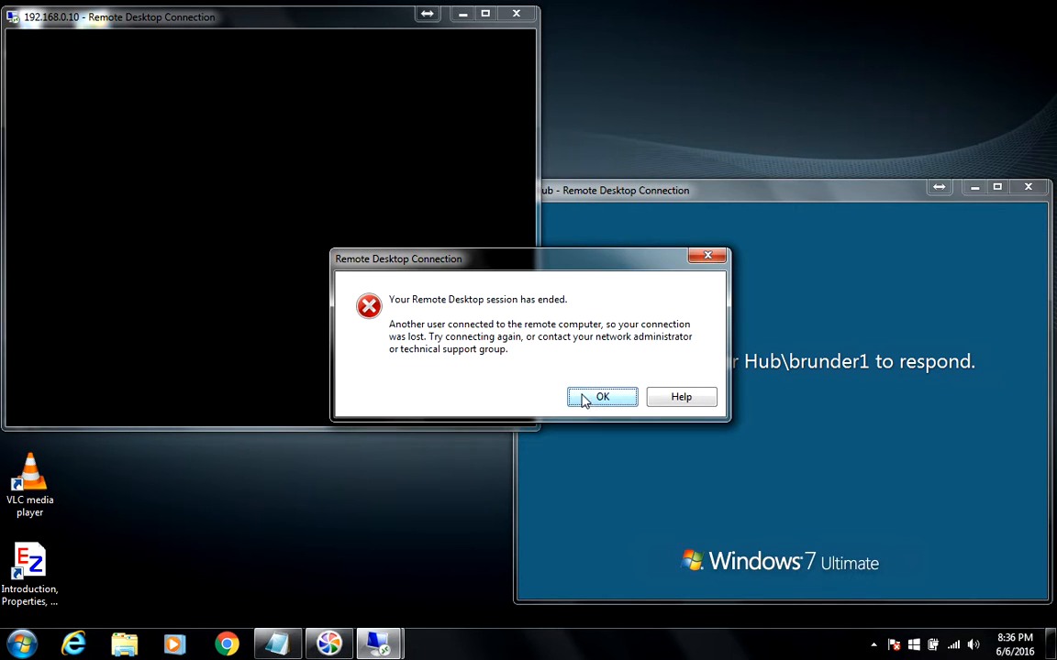
# - Dismiss the first session's ended error and bring the Notepad notes back to the front
pyautogui.click(588, 401)
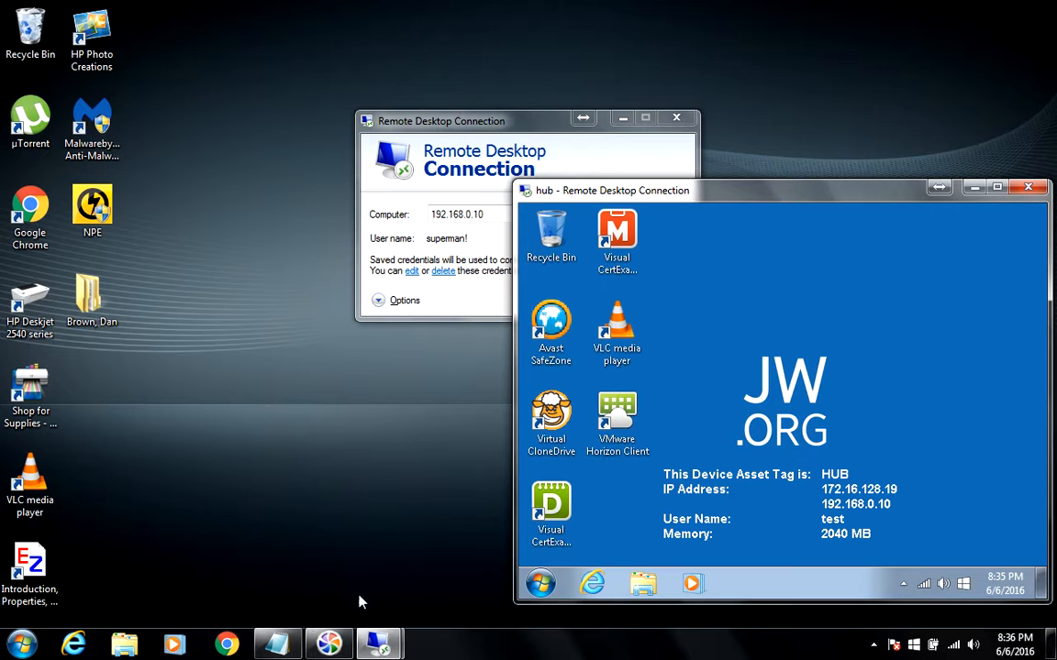
pyautogui.click(277, 644)
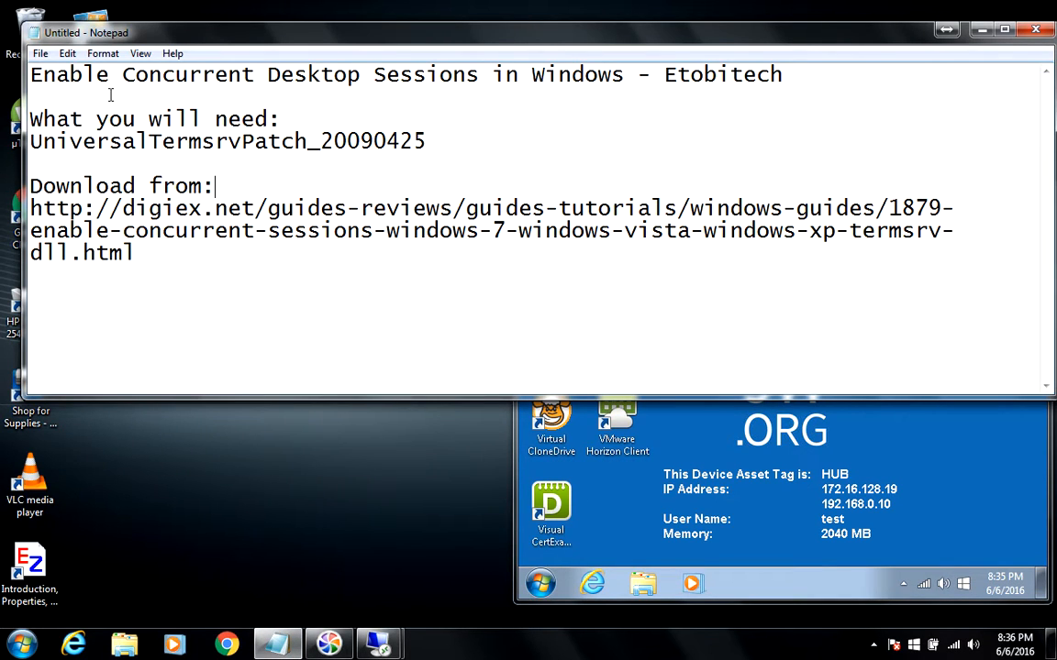
# - Highlight the notes' title and the patch name UniversalTermsrvPatch_20090425, then launch Internet Explorer
pyautogui.moveTo(122, 71); pyautogui.dragTo(470, 73)
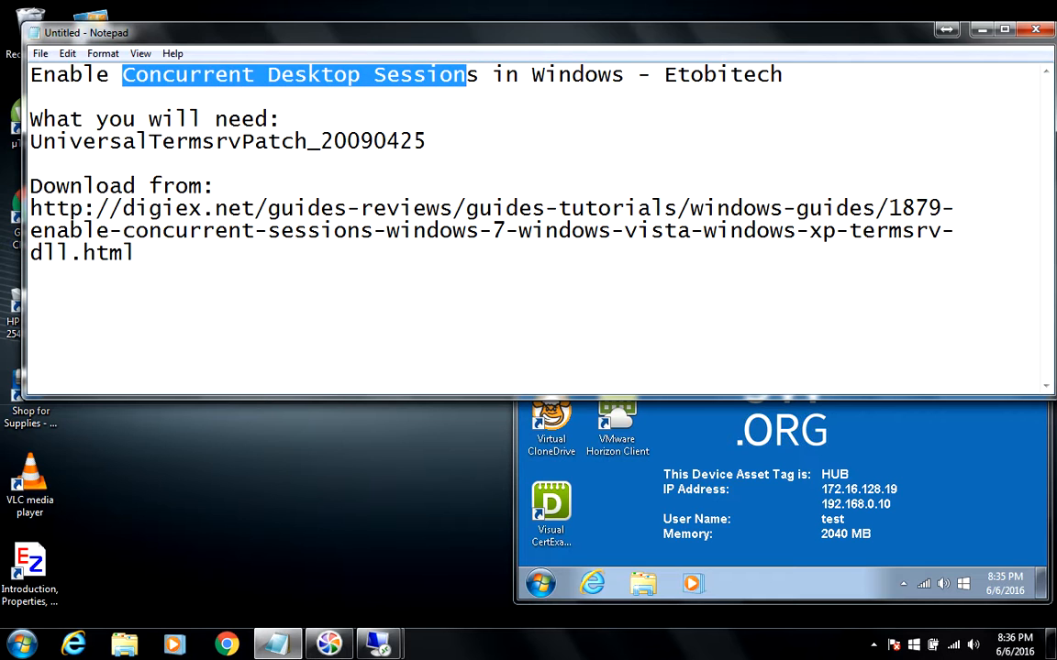
pyautogui.click(979, 30)
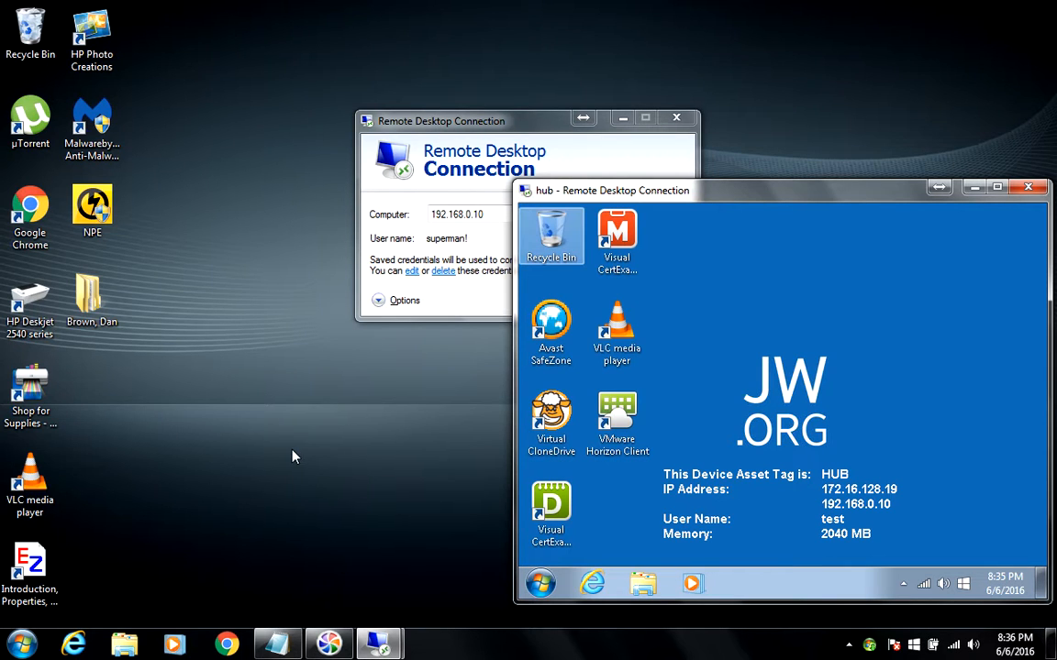
pyautogui.click(277, 647)
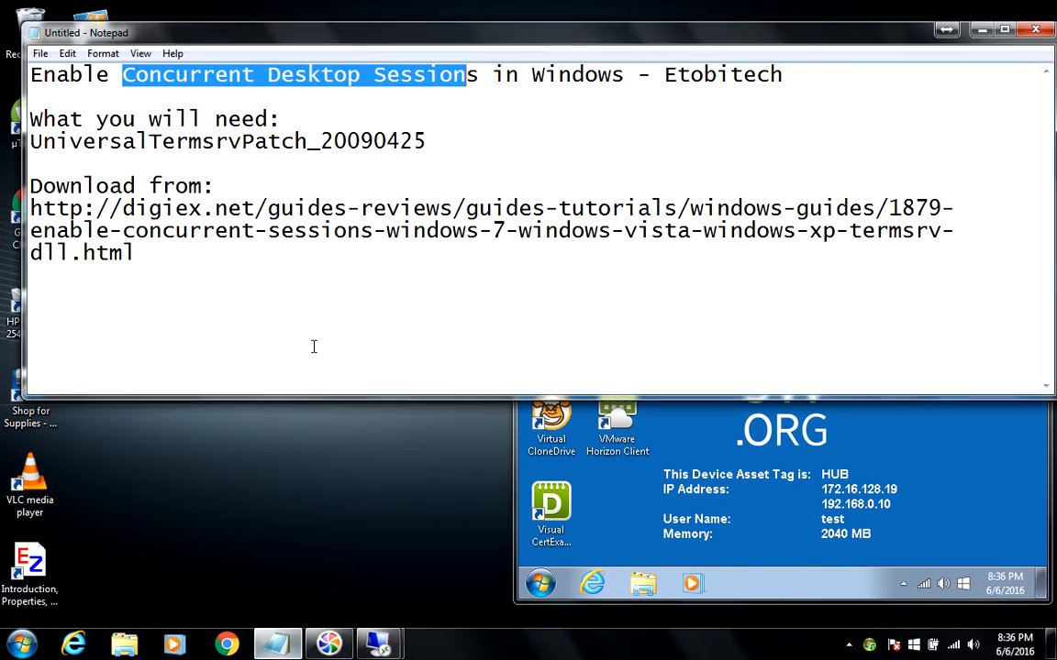
pyautogui.moveTo(428, 142); pyautogui.dragTo(30, 141)
pyautogui.hotkey('ctrl', 'c')
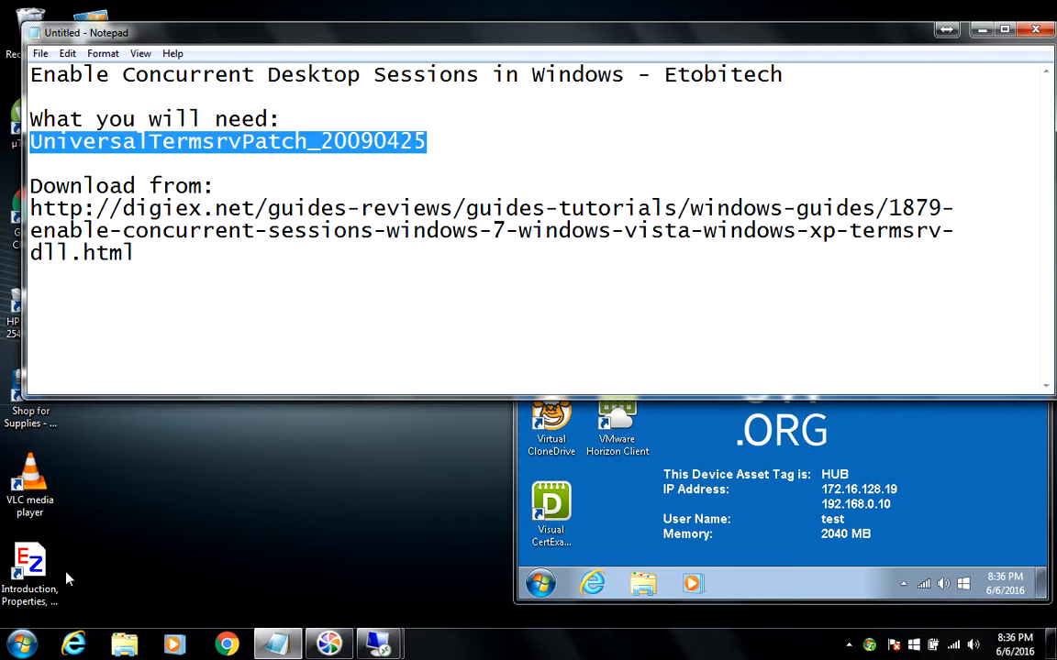
pyautogui.click(74, 644)
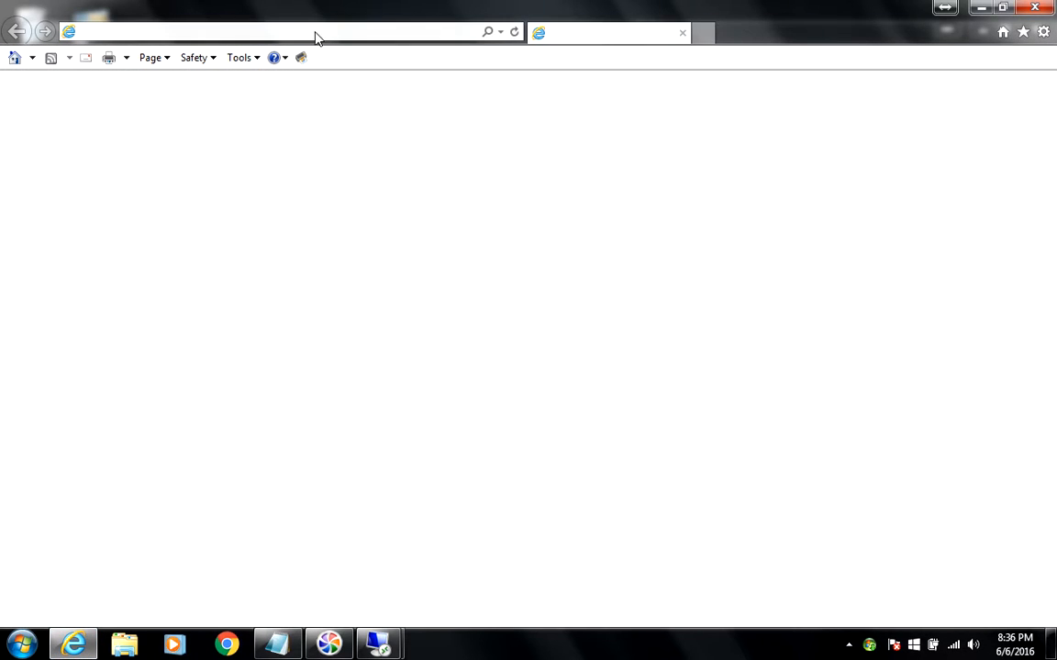
# - Paste UniversalTermsrvPatch_20090425 into the address bar and search for it with Bing
pyautogui.click(293, 33)
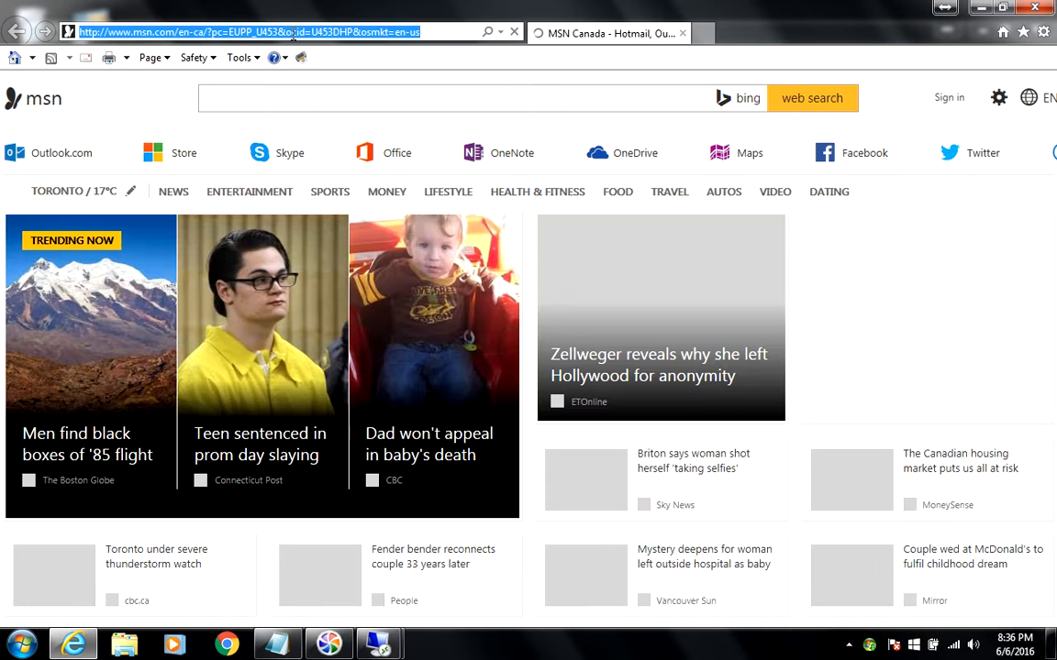
pyautogui.hotkey('ctrl', 'v')
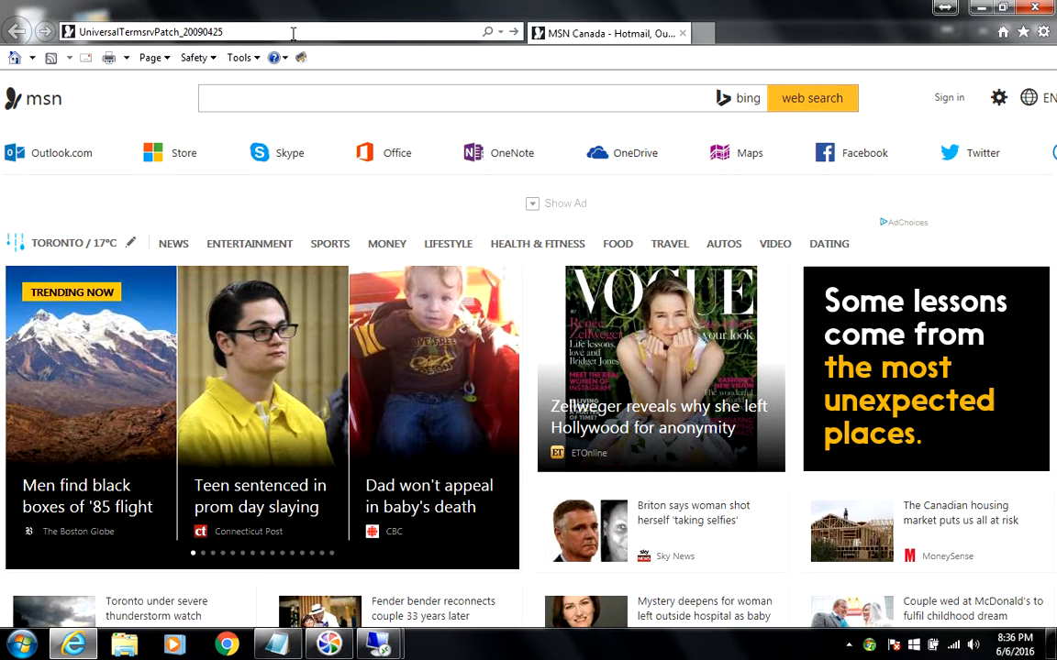
pyautogui.press('Return')
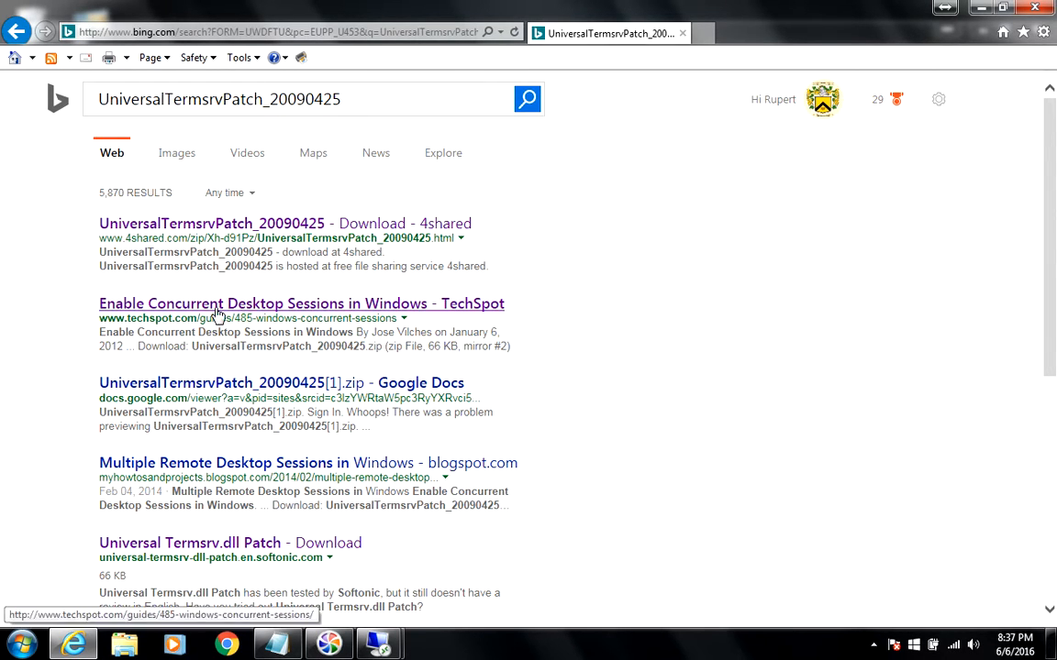
# - Check the TechSpot guide and Softonic's Universal Termsrv.dll Patch page, then return to Notepad
pyautogui.click(217, 310)
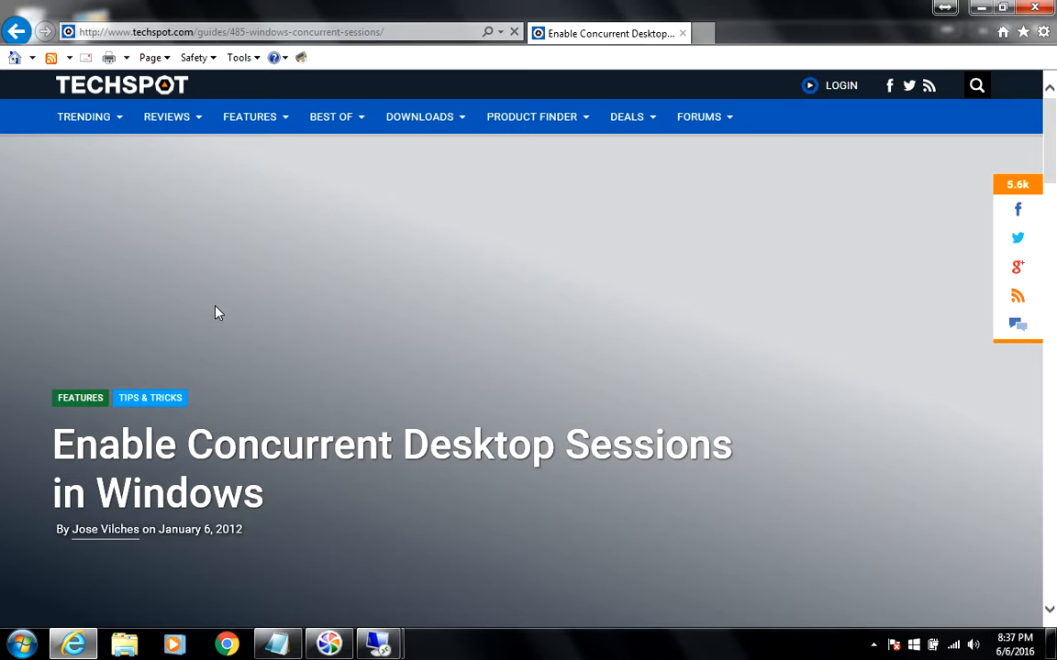
pyautogui.click(17, 33)
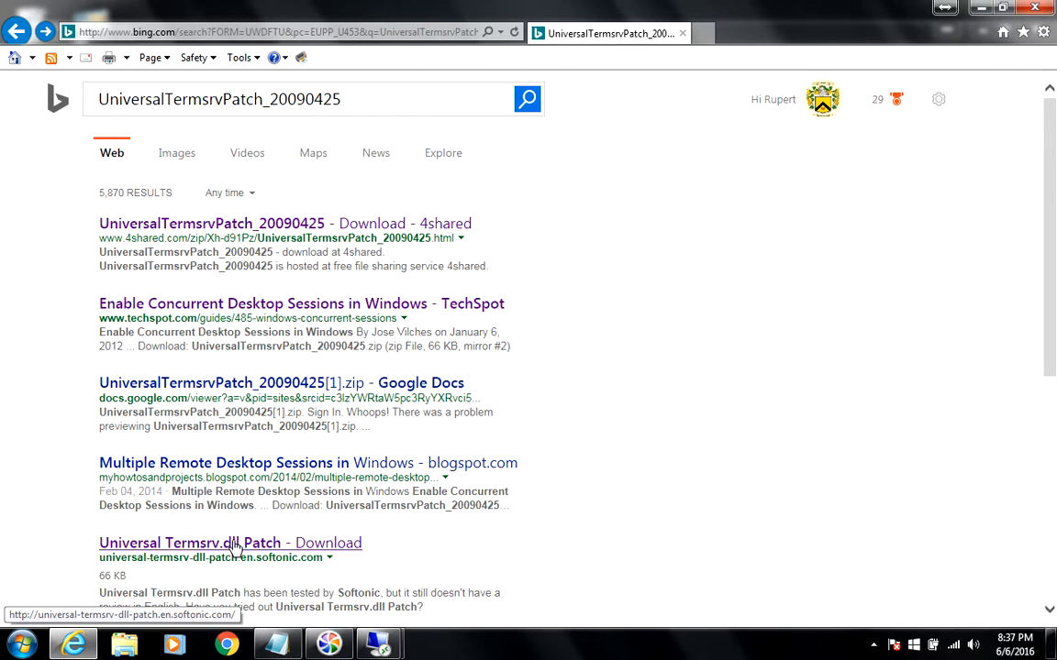
pyautogui.click(234, 548)
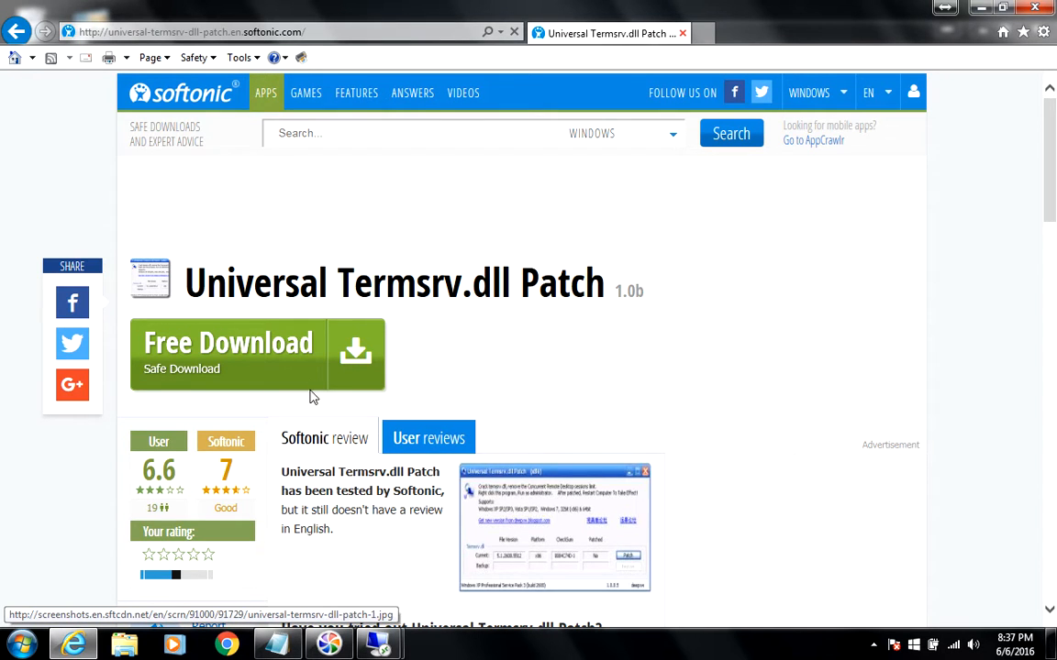
pyautogui.click(275, 645)
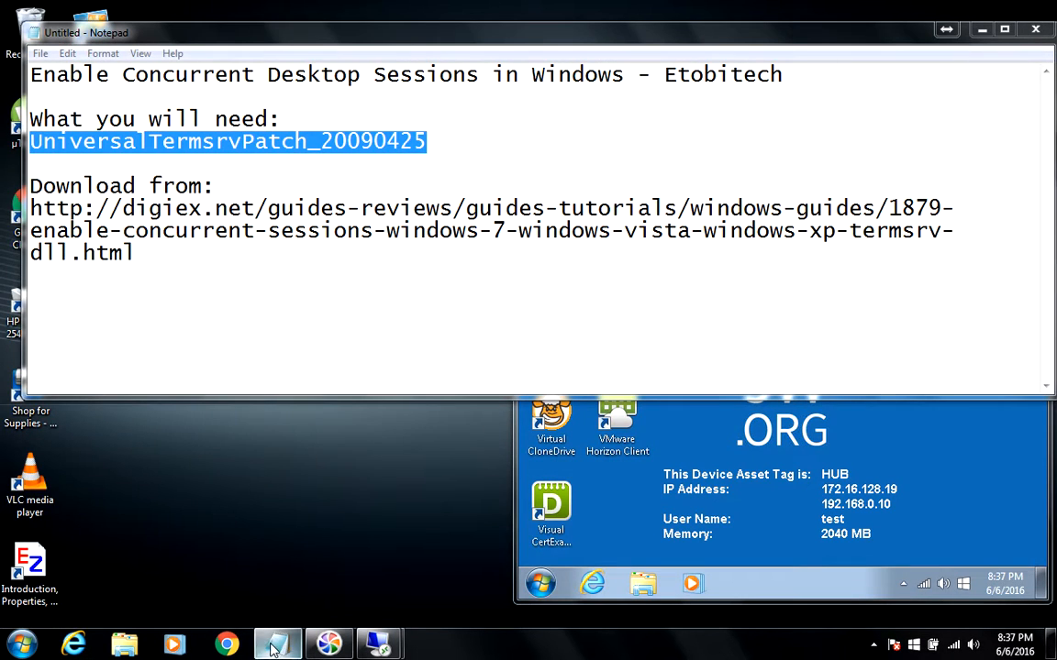
# - Select and then deselect the digiex download address in the notes
pyautogui.click(139, 253)
pyautogui.moveTo(138, 253); pyautogui.dragTo(32, 207)
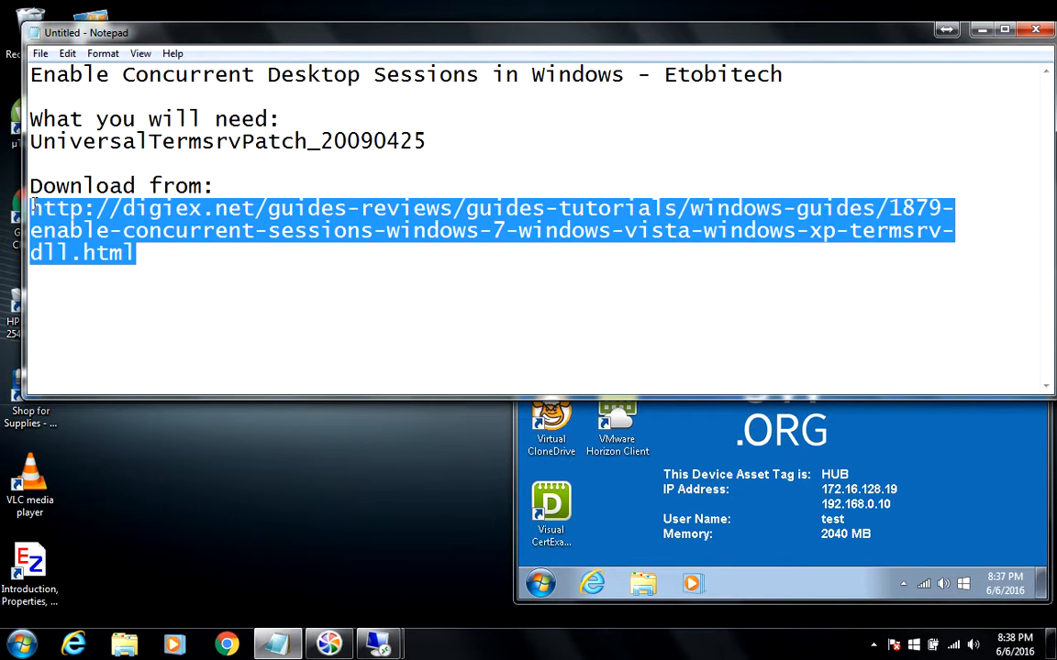
pyautogui.click(240, 180)
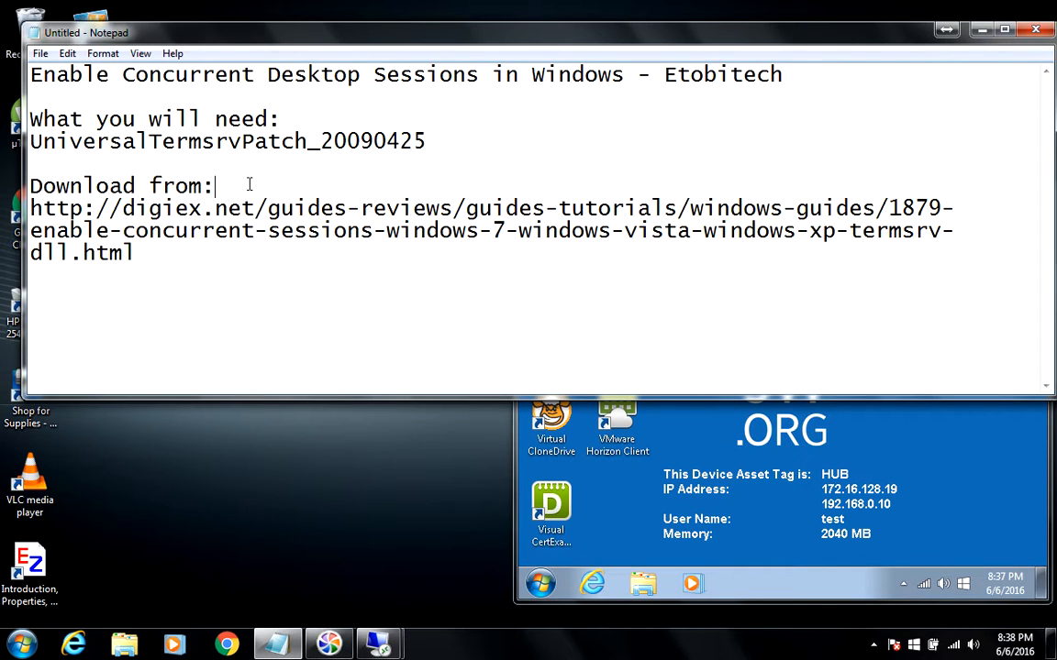
# - Close Notepad, choosing to save the notes to the Desktop under the name termsvr
pyautogui.click(1033, 34)
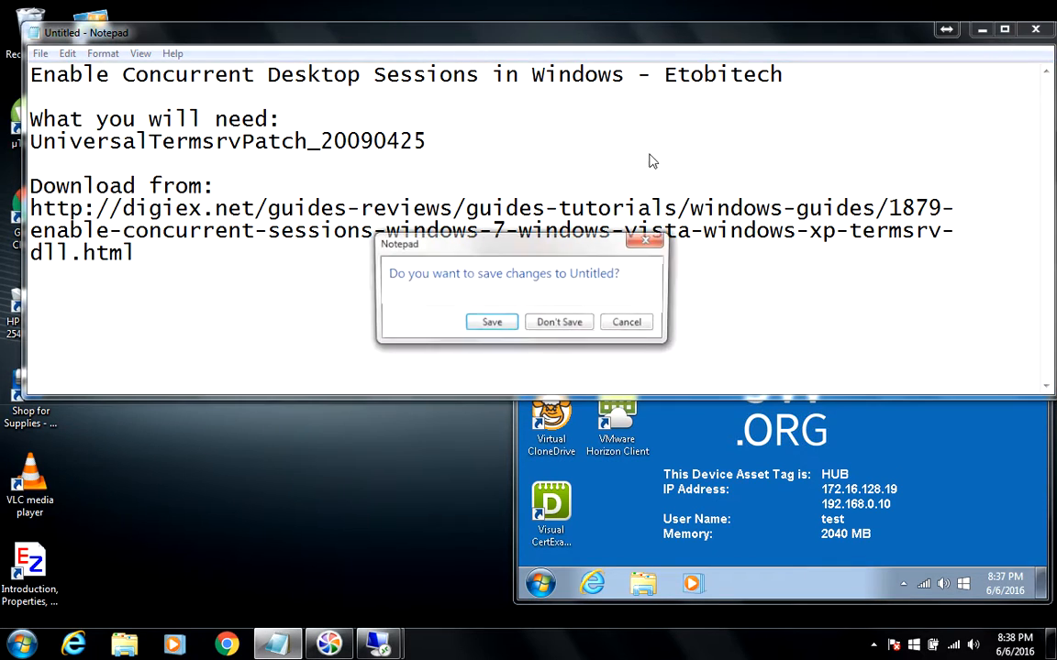
pyautogui.click(491, 324)
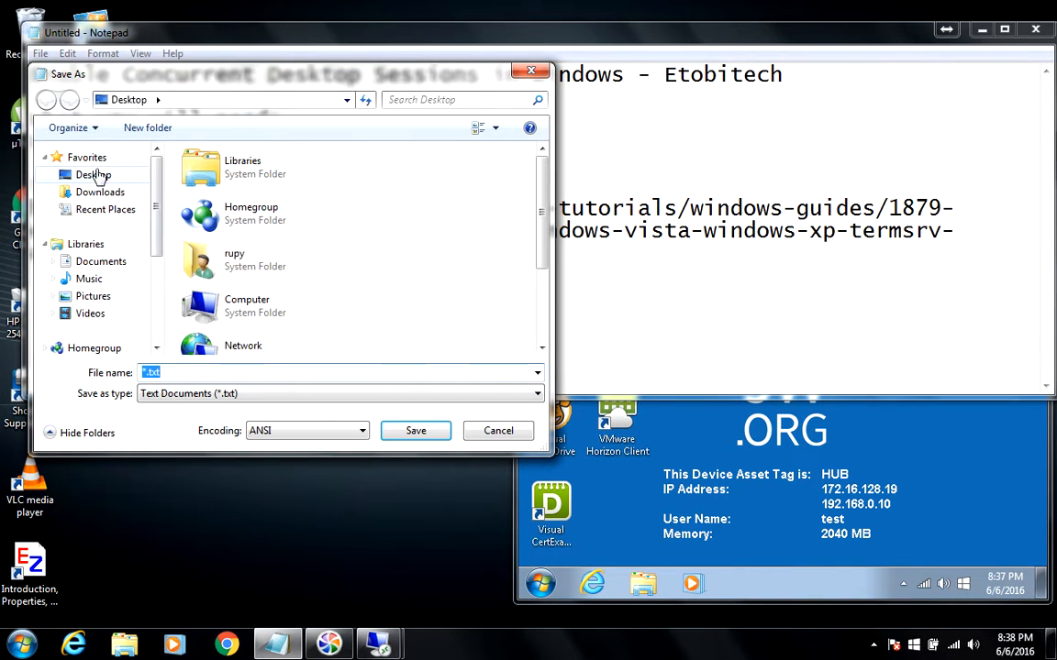
pyautogui.click(92, 176)
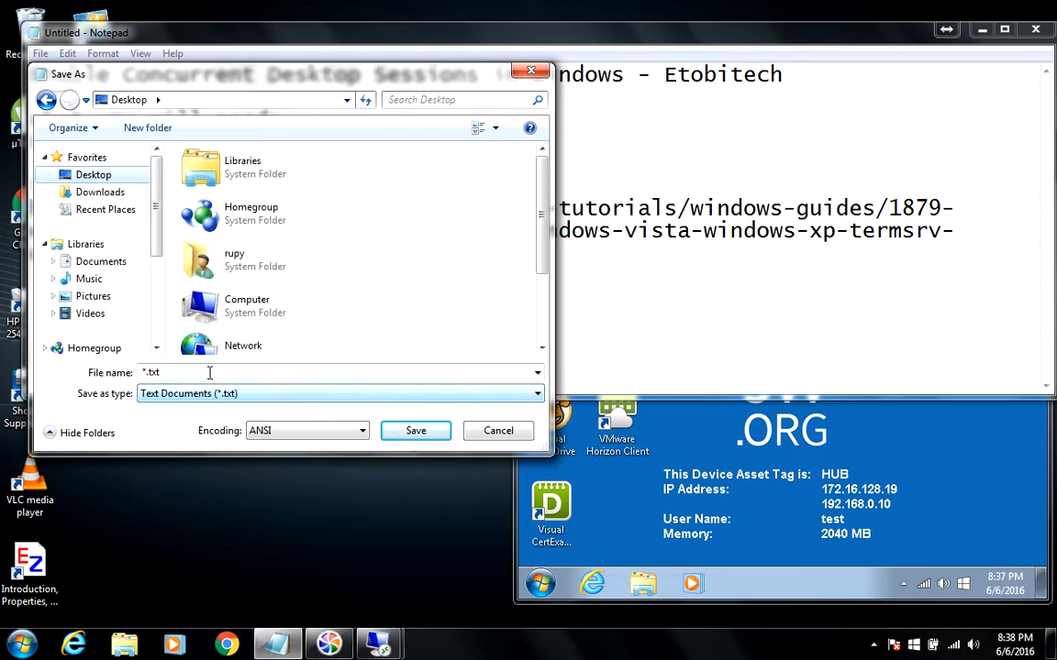
pyautogui.click(209, 373)
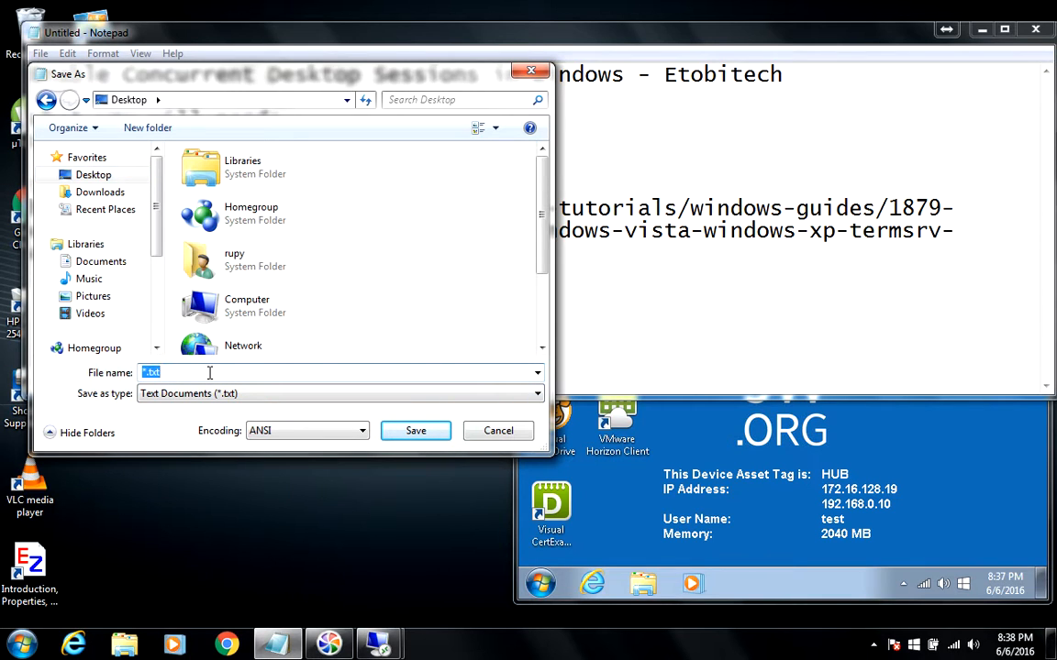
pyautogui.write('termsvr')
# - Save the notes as termsvr, then connect to 192.168.0.10 with the account password
pyautogui.click(415, 431)
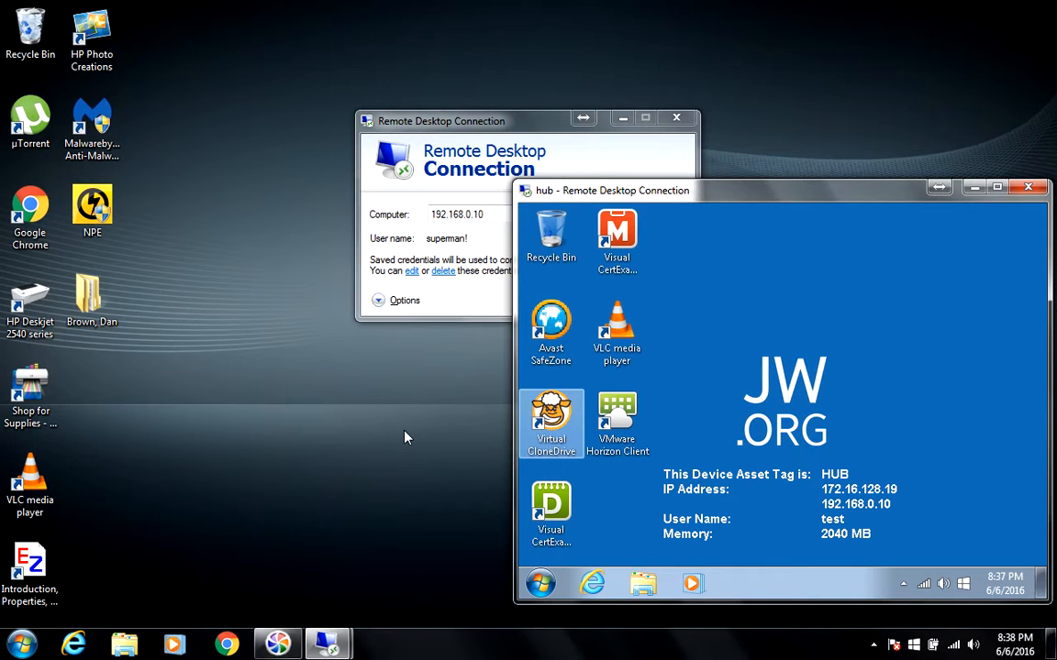
pyautogui.click(415, 125)
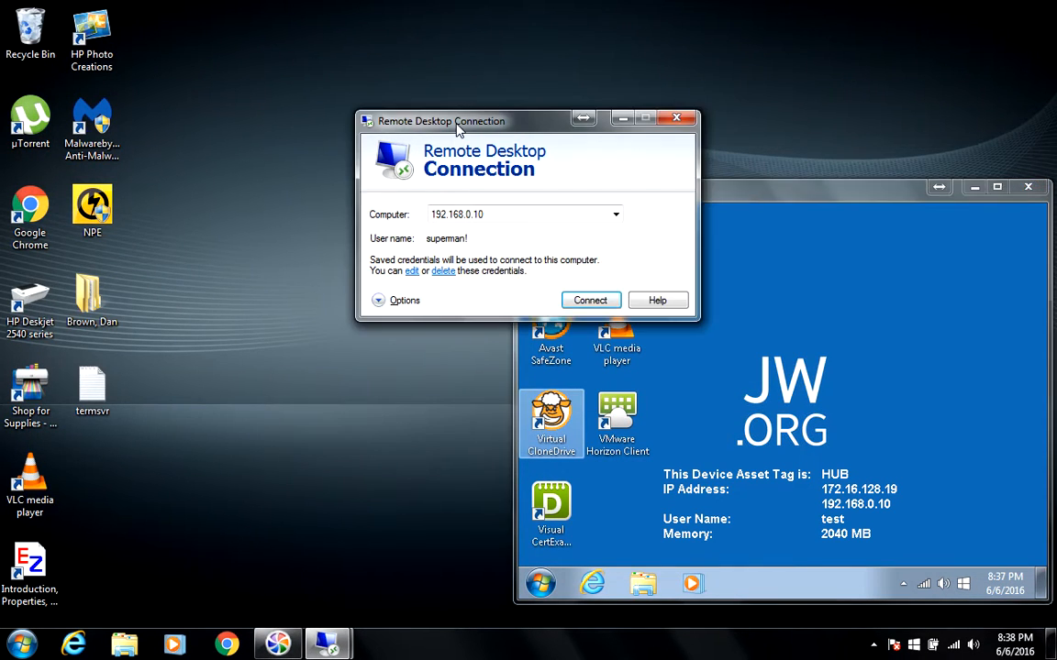
pyautogui.click(589, 309)
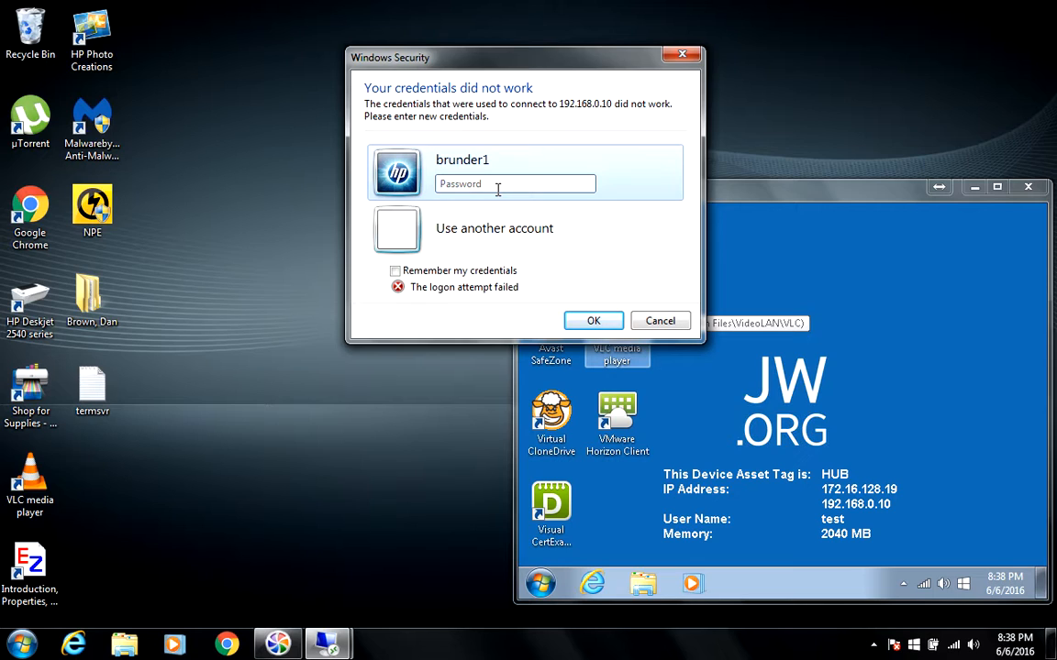
pyautogui.write('•••••••••••')
pyautogui.press('Return')
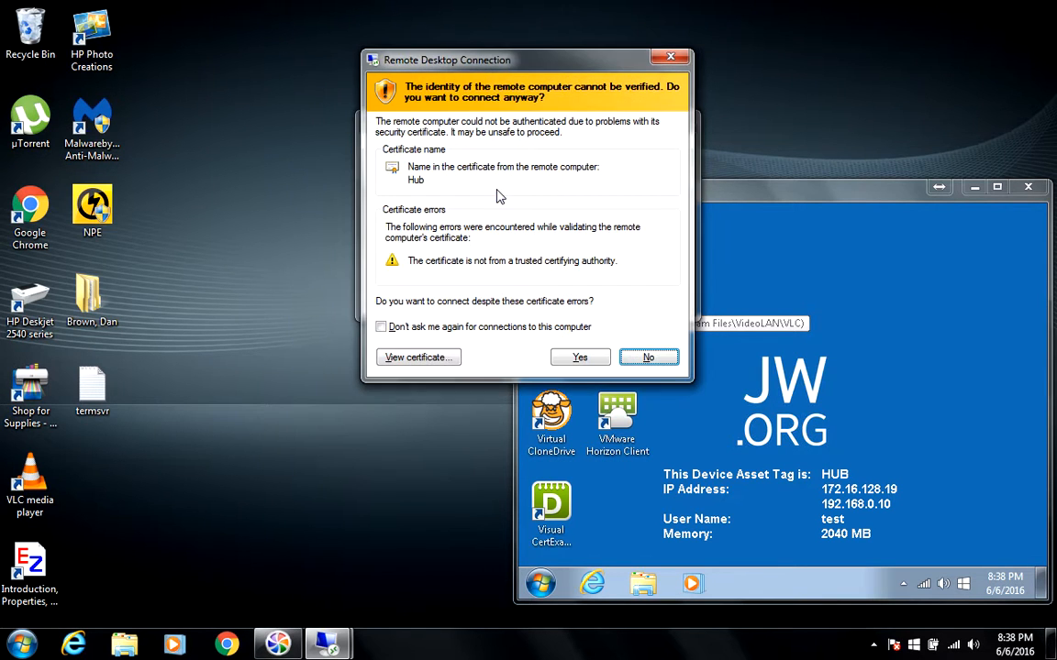
# - Accept the certificate, let the new login take over the Hub session, and dismiss the ended-session message
pyautogui.click(579, 356)
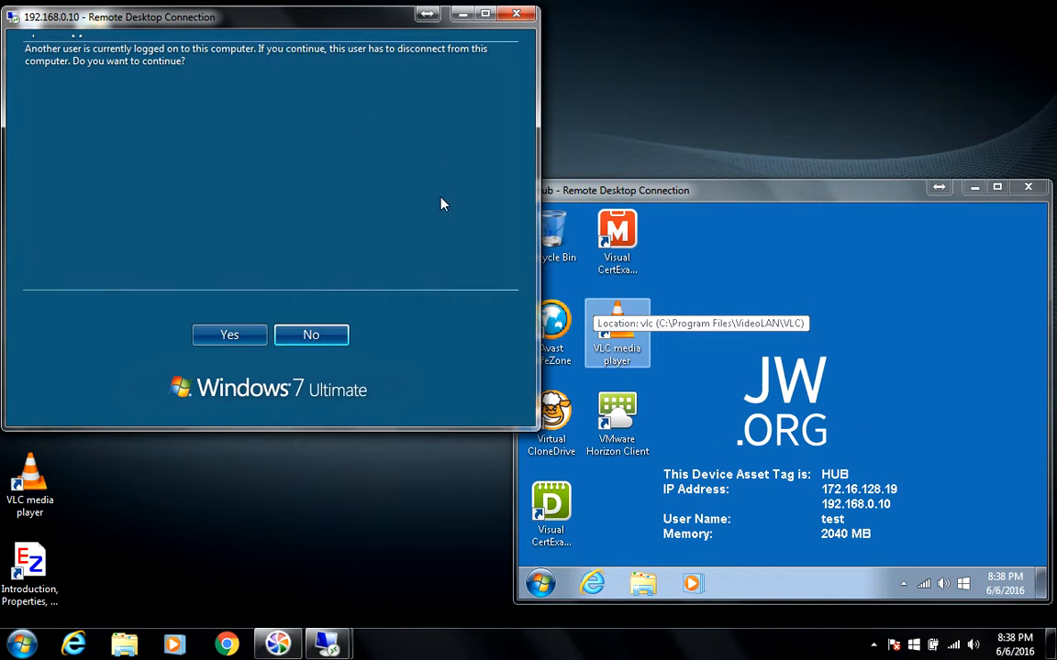
pyautogui.click(231, 336)
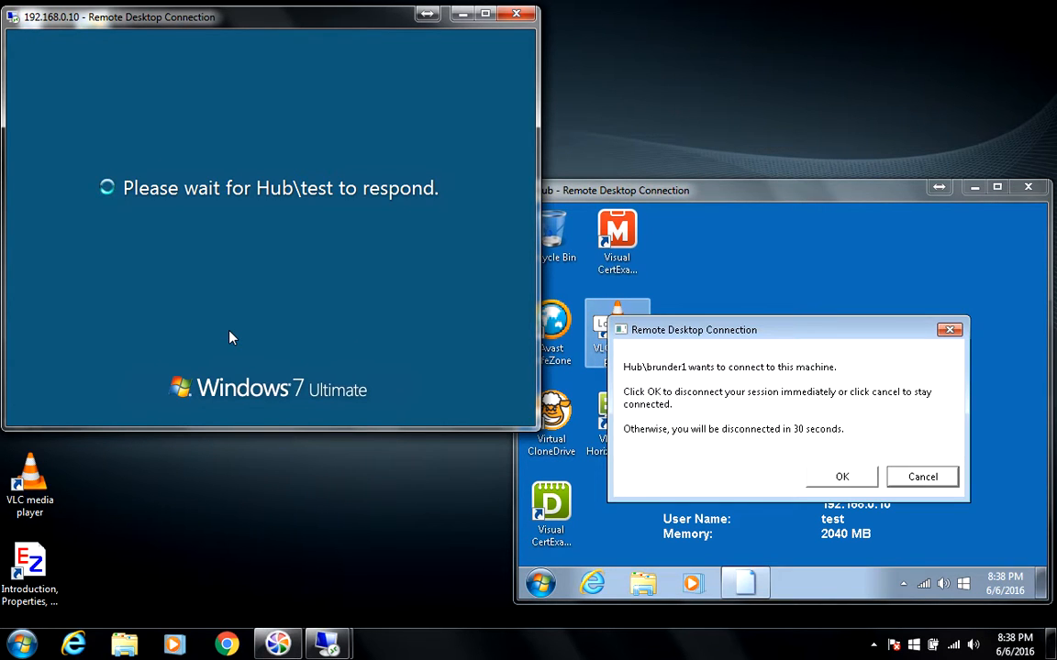
pyautogui.click(852, 477)
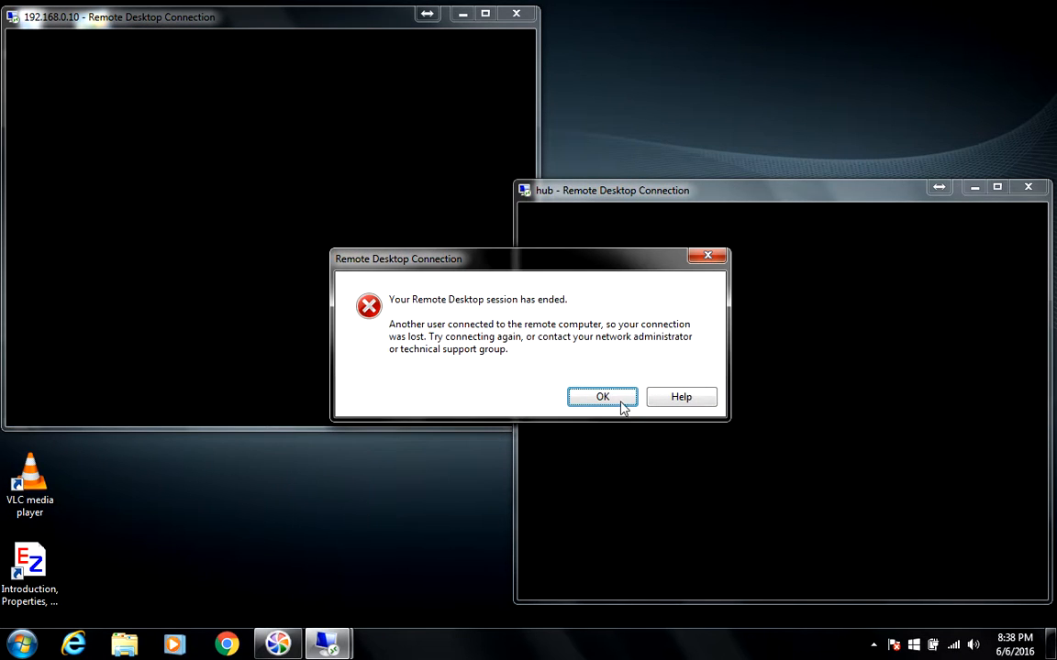
pyautogui.click(600, 400)
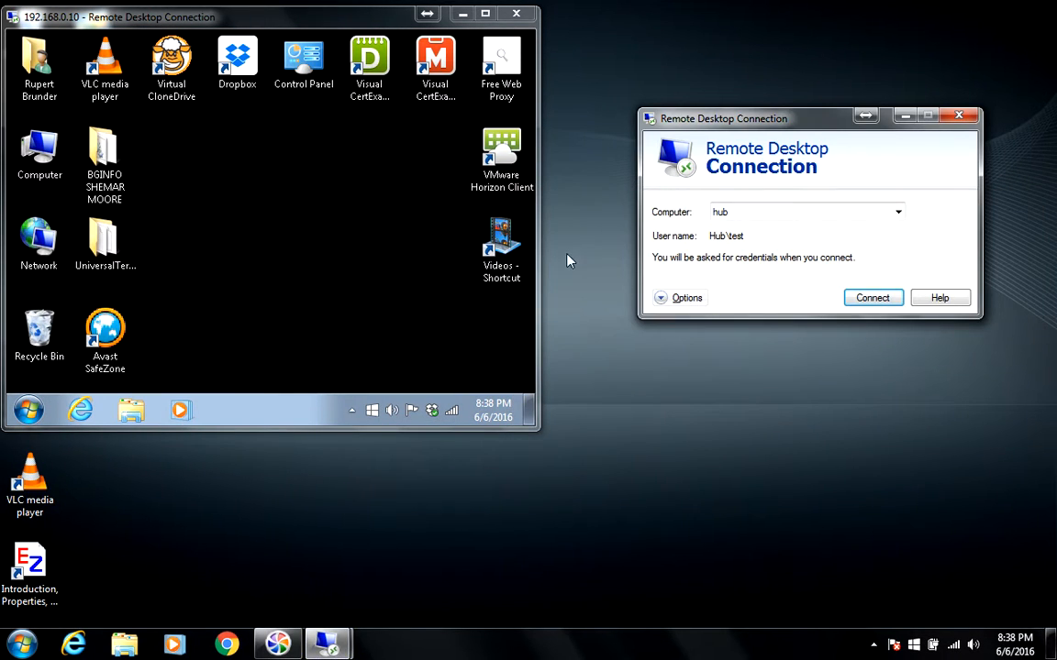
# - Run BGInfo from the remote Startup folder, then open the UniversalTermsrvPatch_20090425 folder on the desktop
pyautogui.click(30, 412)
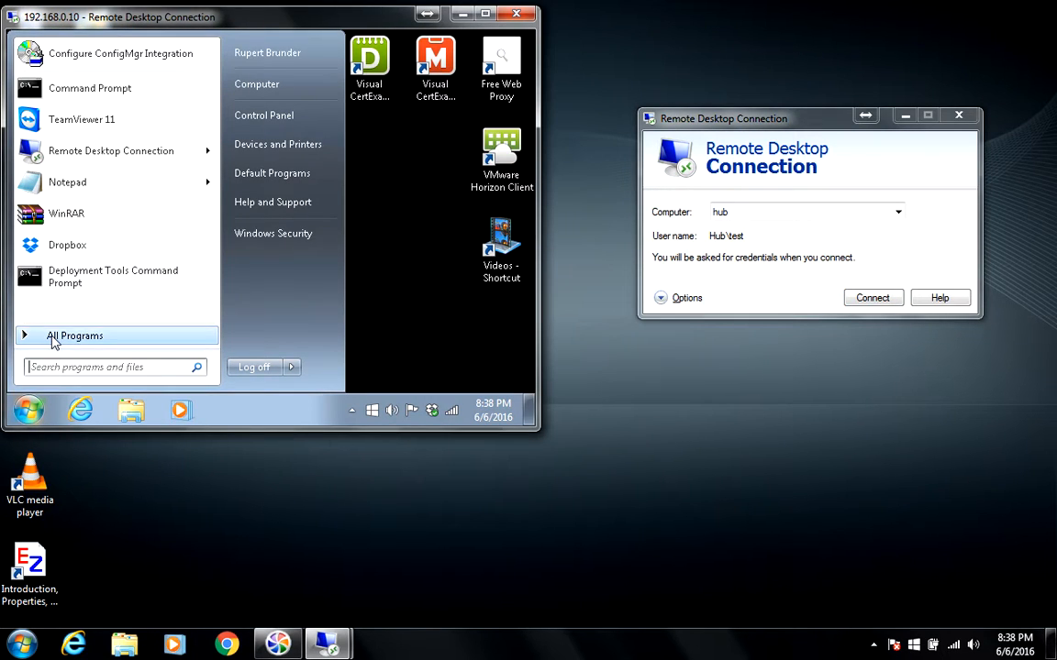
pyautogui.click(51, 338)
pyautogui.scroll(-4, 205, 255)
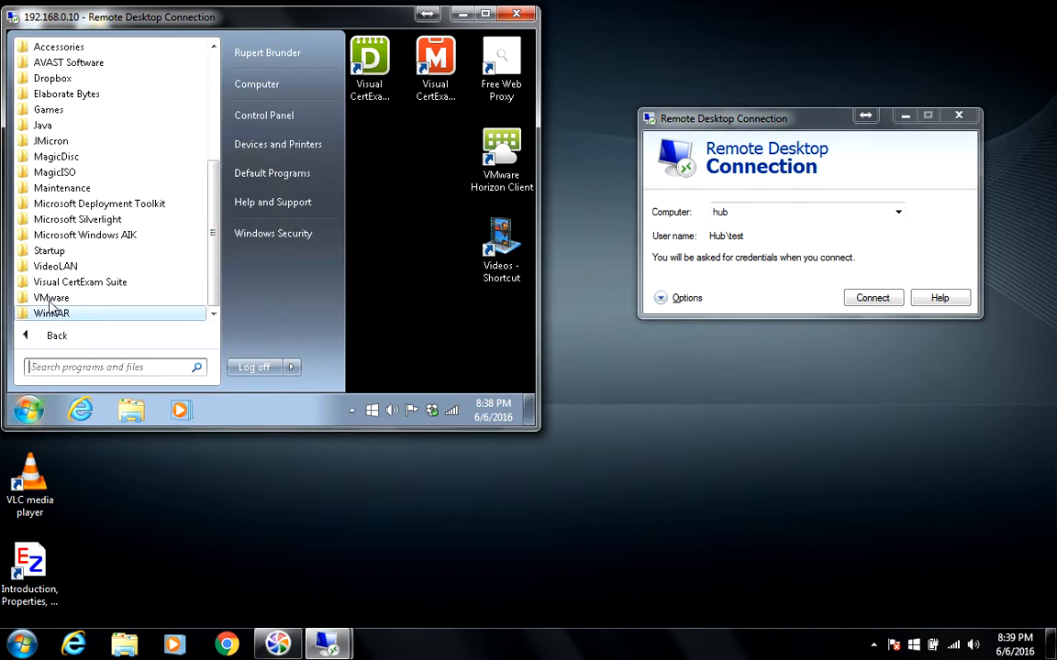
pyautogui.click(57, 249)
pyautogui.click(79, 267)
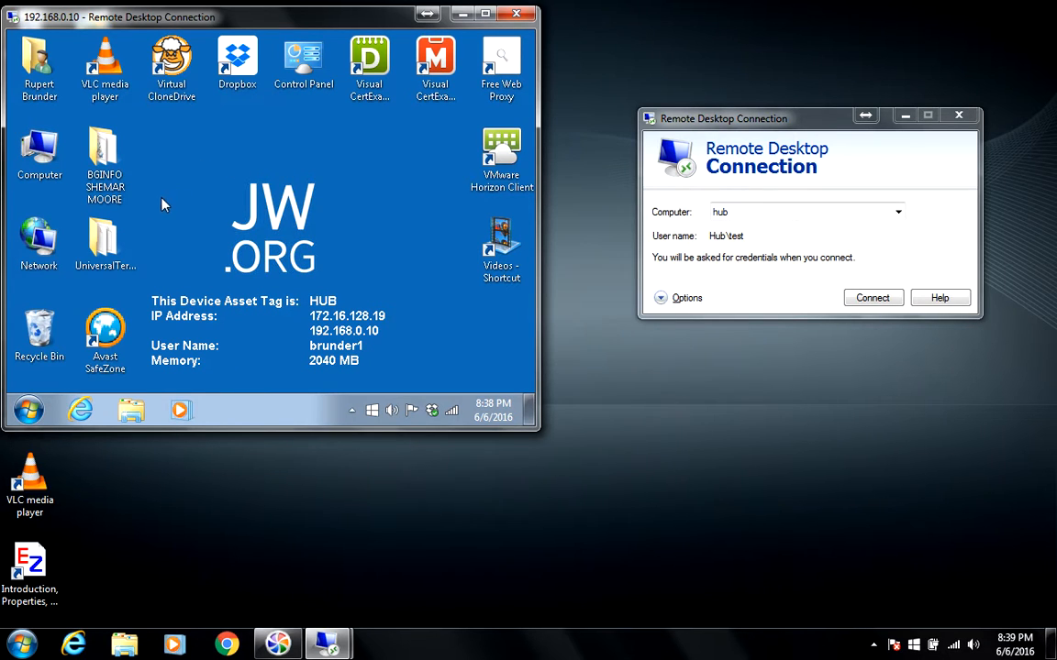
pyautogui.doubleClick(108, 245)
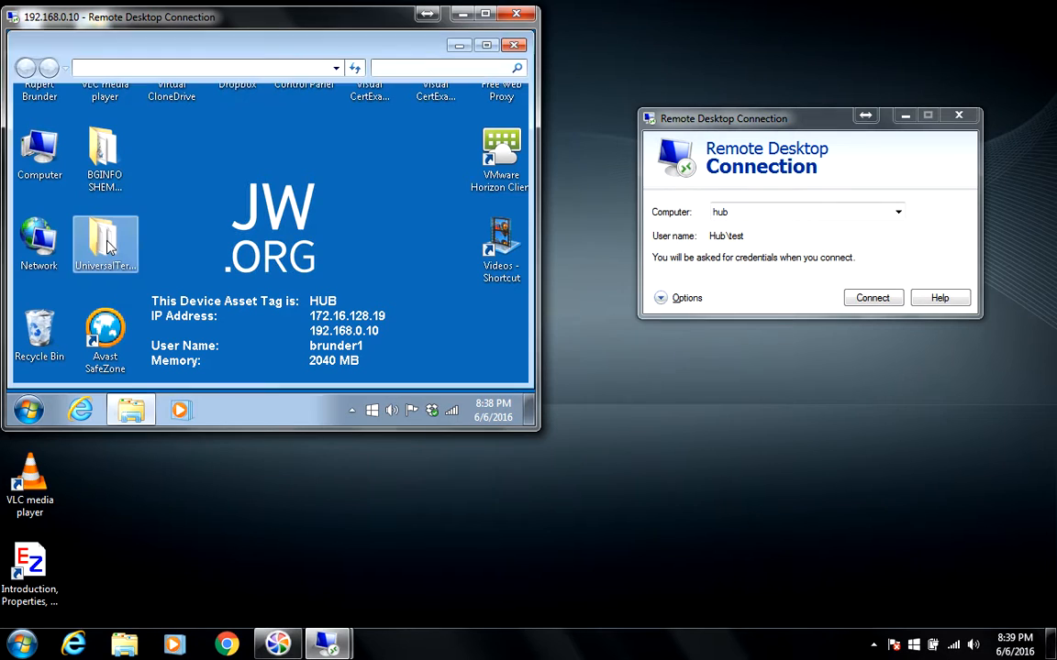
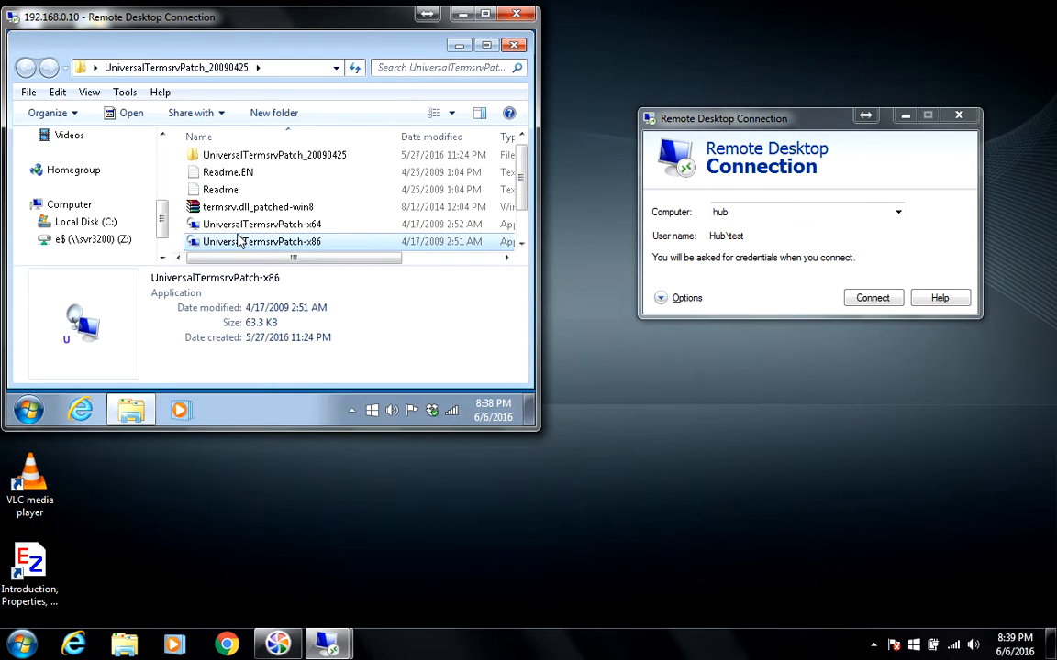
# - Select UniversalTermsrvPatch-x86 in the remote patch folder and bring up its context menu
pyautogui.press('Up')
pyautogui.click(248, 241)
pyautogui.rightClick(248, 241)
# - Run the x86 patcher as administrator and minimize the Explorer window behind it
pyautogui.click(287, 73)
pyautogui.click(458, 45)
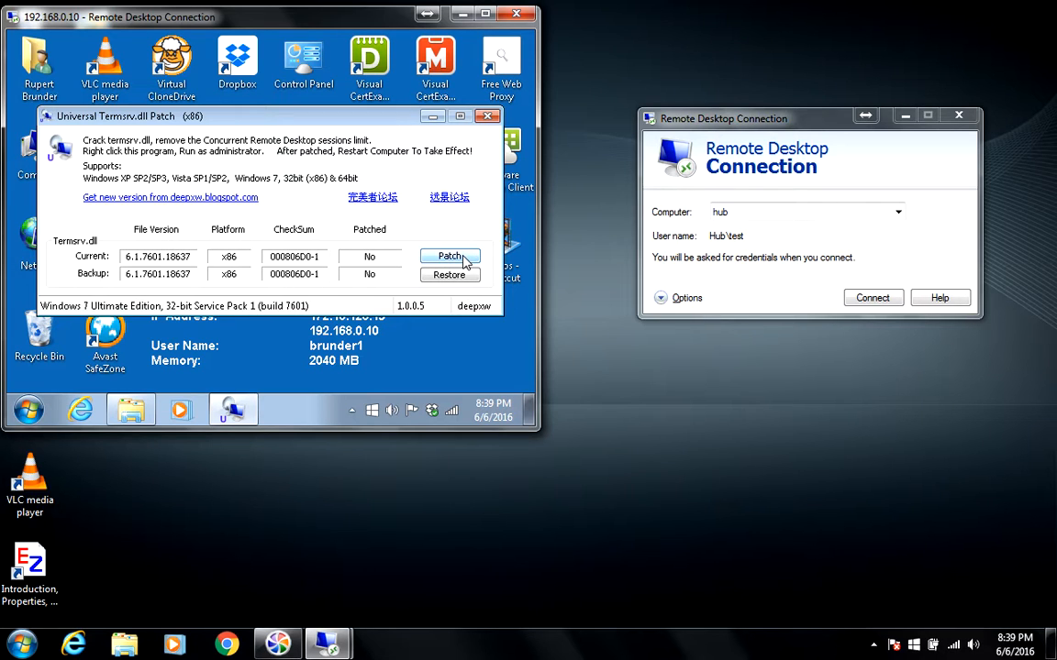
# - Patch termsrv.dll version 6.1.7601.18637 and acknowledge the Patch success message
pyautogui.click(450, 257)
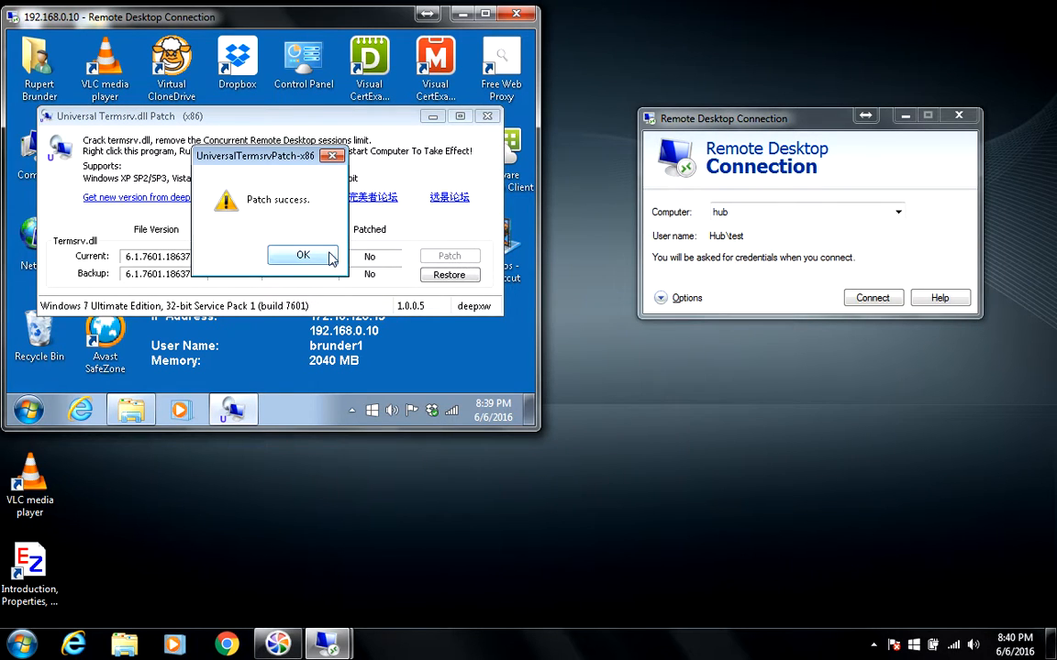
pyautogui.click(303, 255)
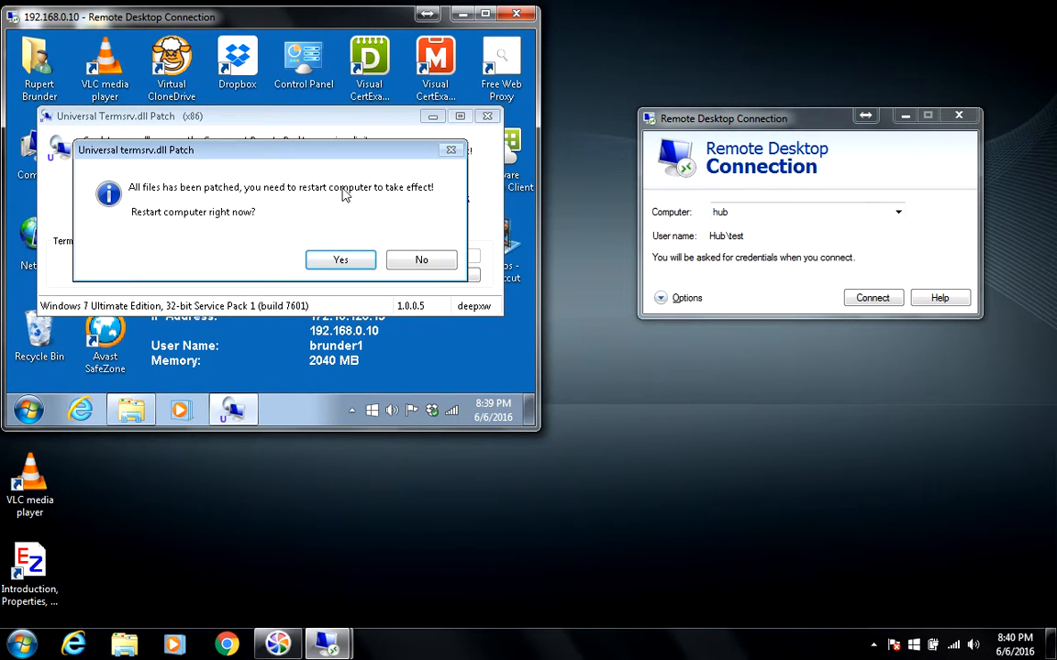
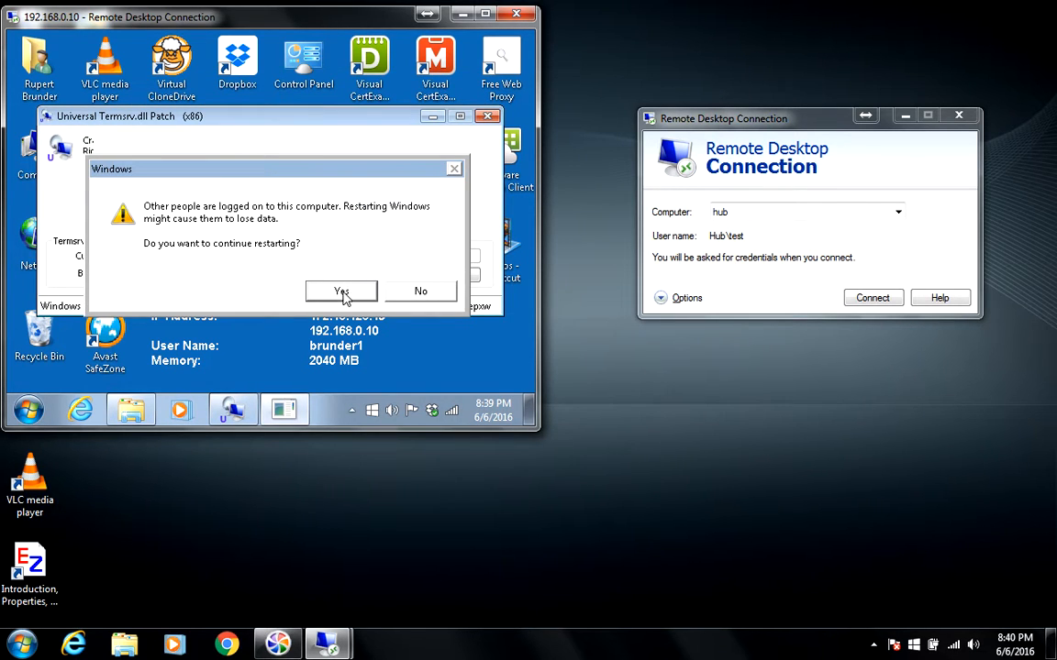
# - Approve the patched remote PC's restart with Yes despite the other-users warning
pyautogui.click(342, 290)
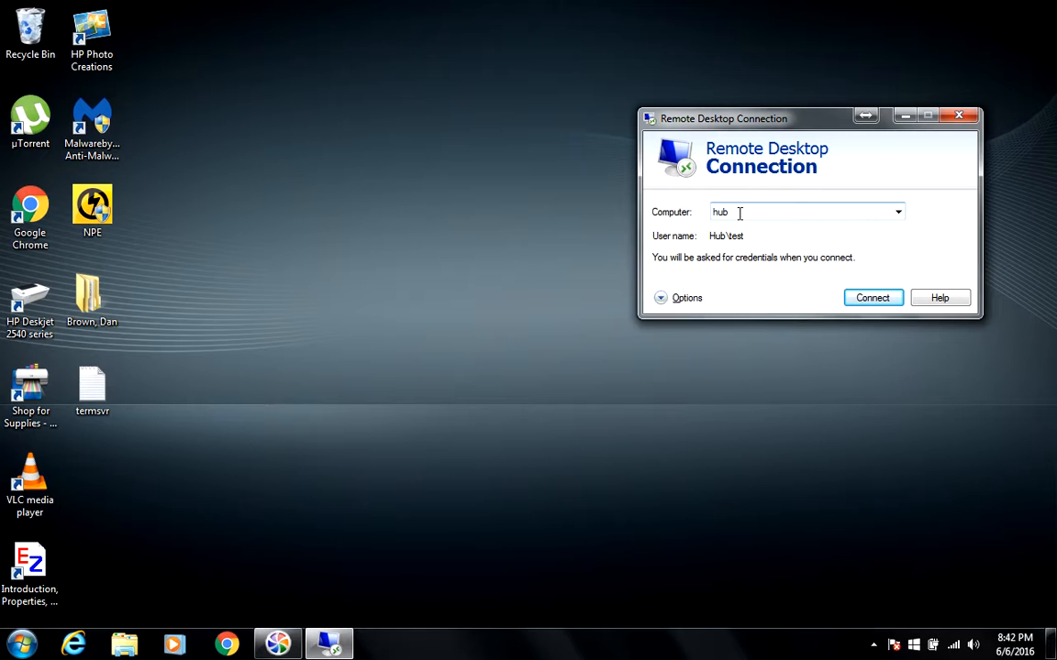
# - Replace 'hub' in the Computer field with the saved address 192.168.0.10
pyautogui.doubleClick(739, 213)
pyautogui.write('192.168.0.10')
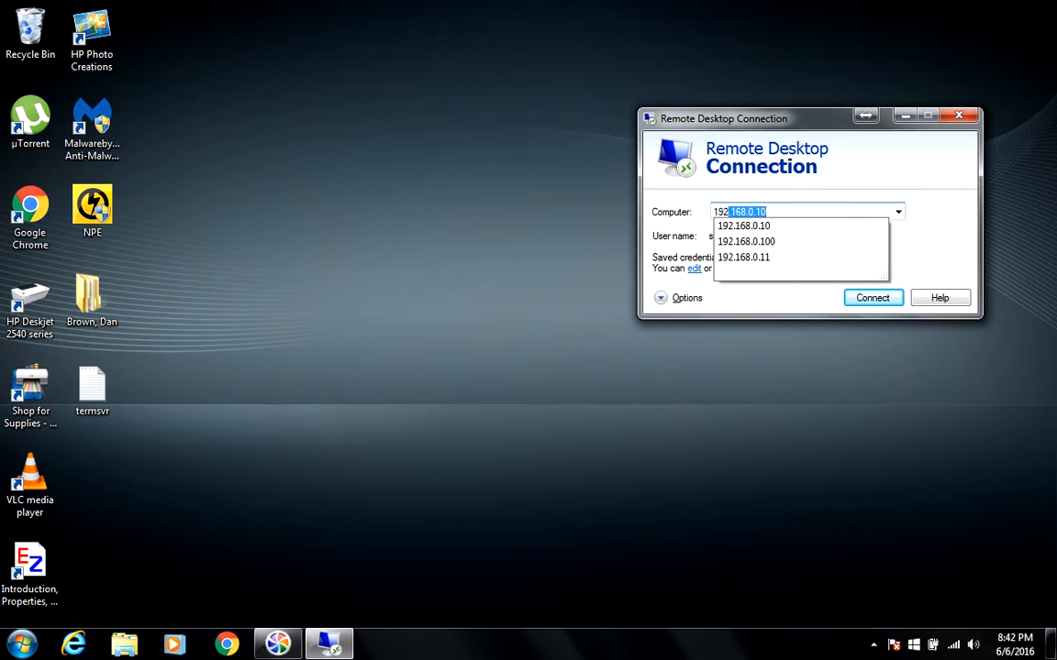
pyautogui.press('Down')
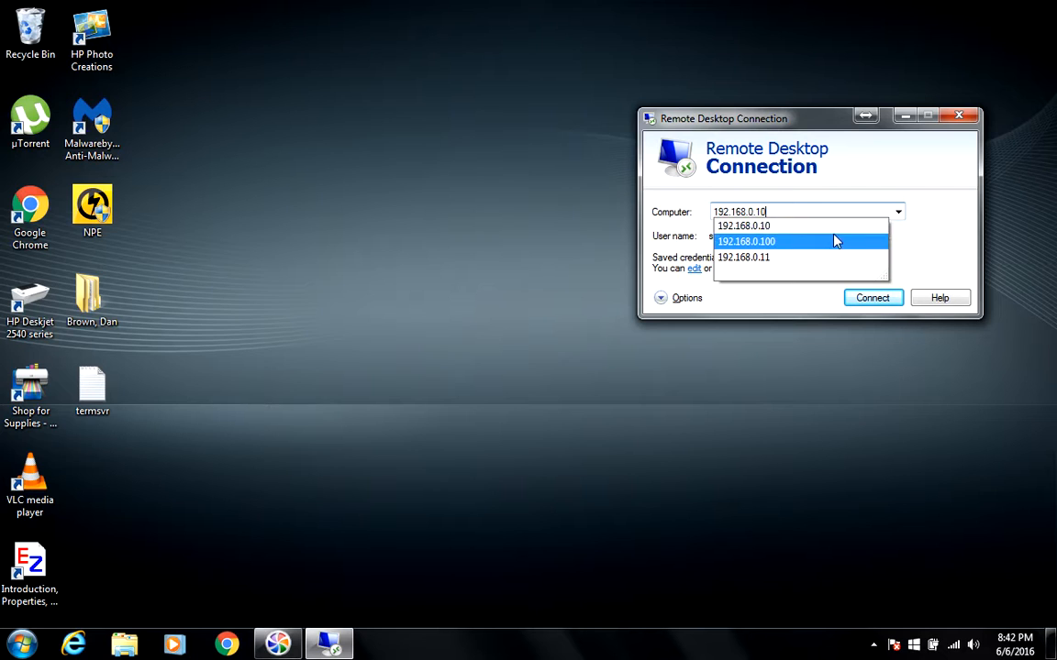
pyautogui.click(827, 231)
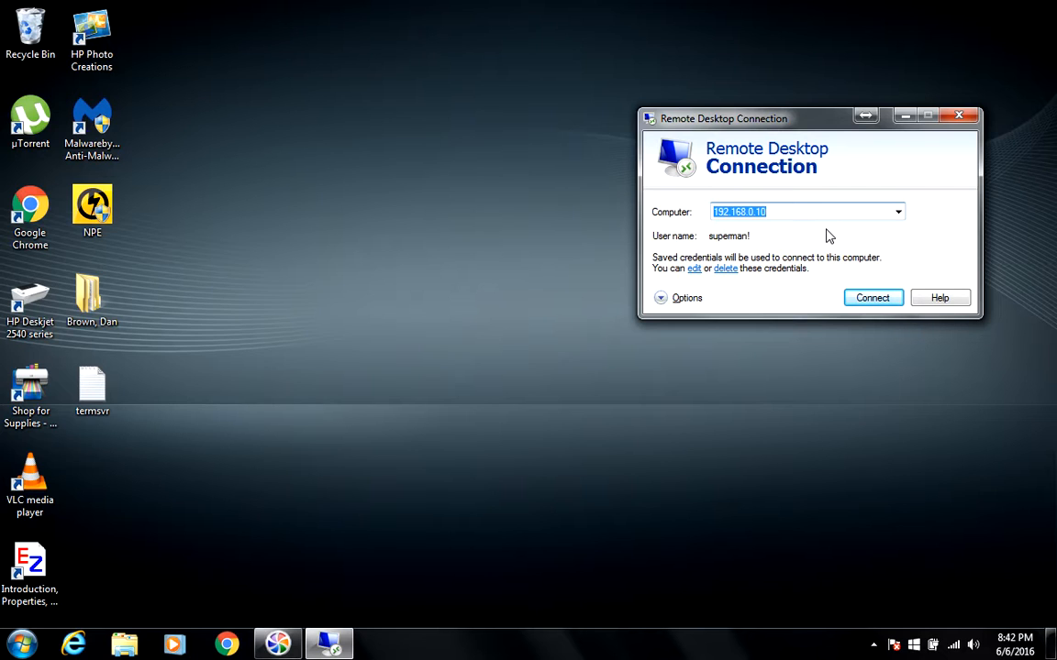
# - Open a second Remote Desktop Connection window from the Start menu and move it left
pyautogui.press('super')
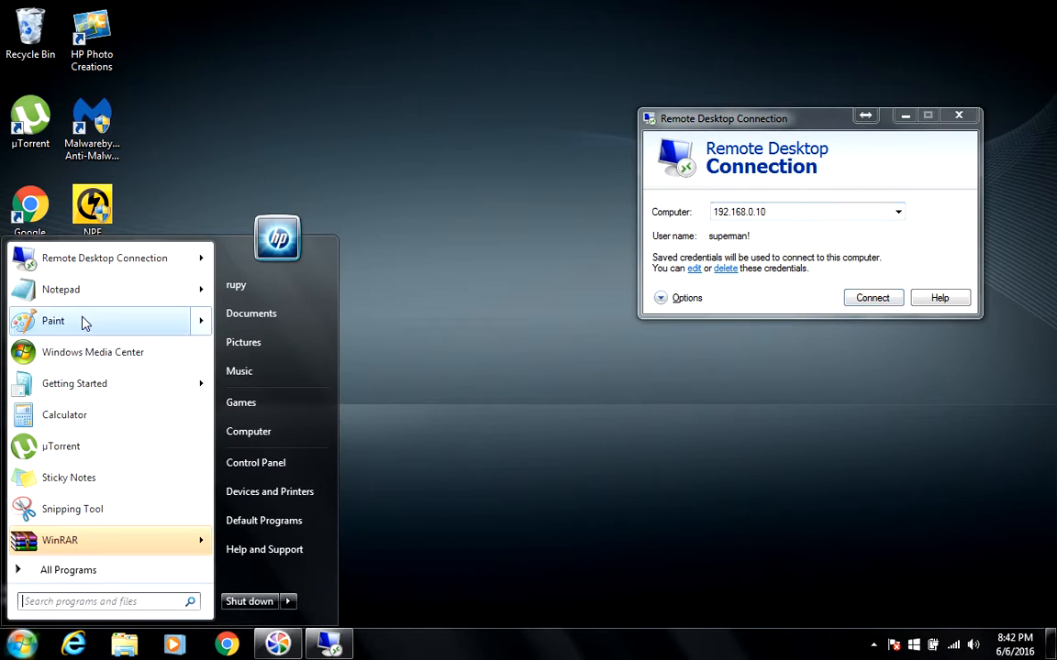
pyautogui.click(80, 261)
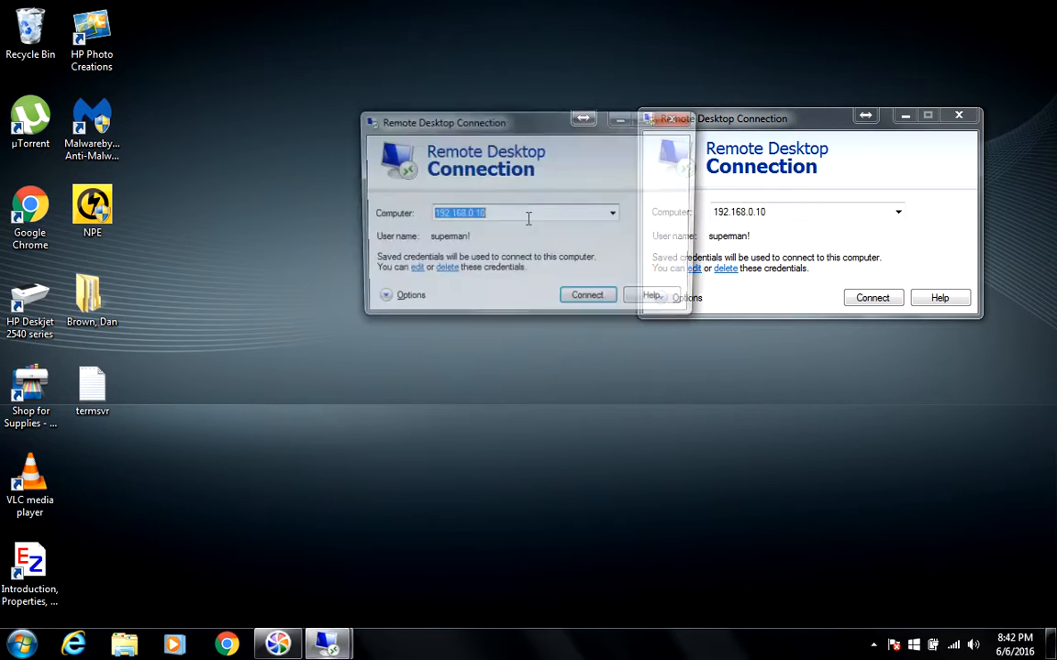
pyautogui.moveTo(504, 122); pyautogui.dragTo(390, 122)
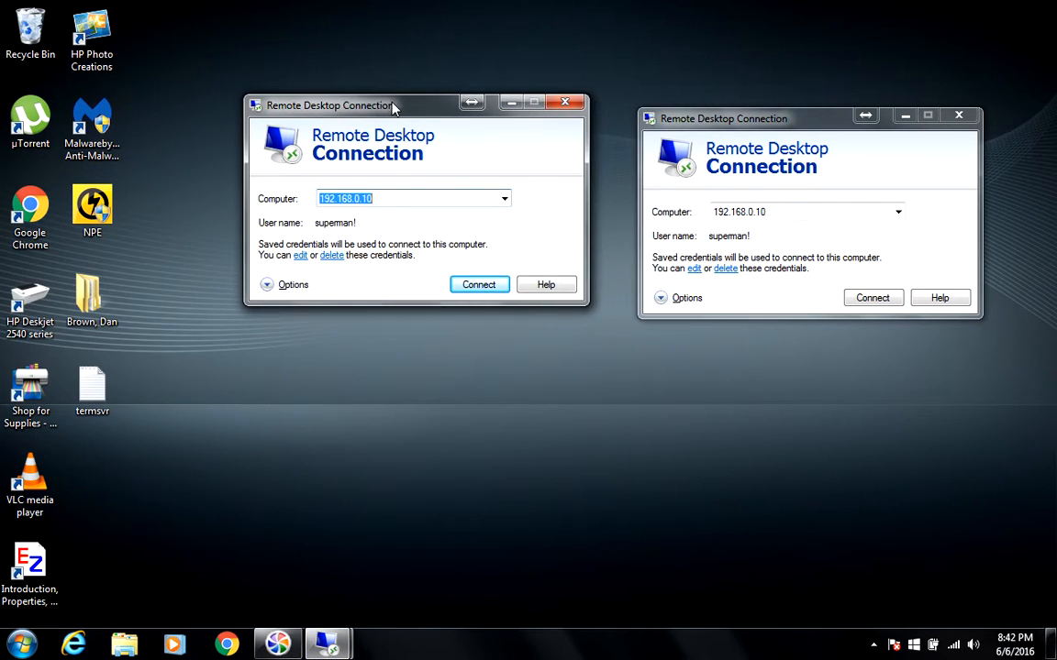
# - Sign the first window into 192.168.0.10, accept the certificate, then start the second window's connection
pyautogui.click(477, 301)
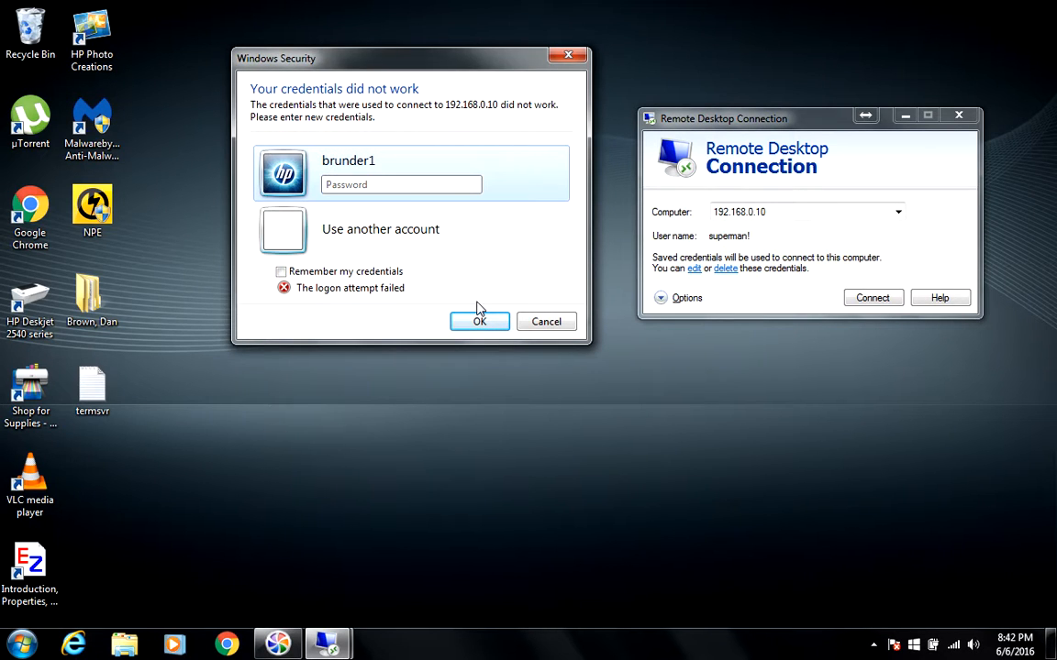
pyautogui.write('•••••••••••••')
pyautogui.click(478, 316)
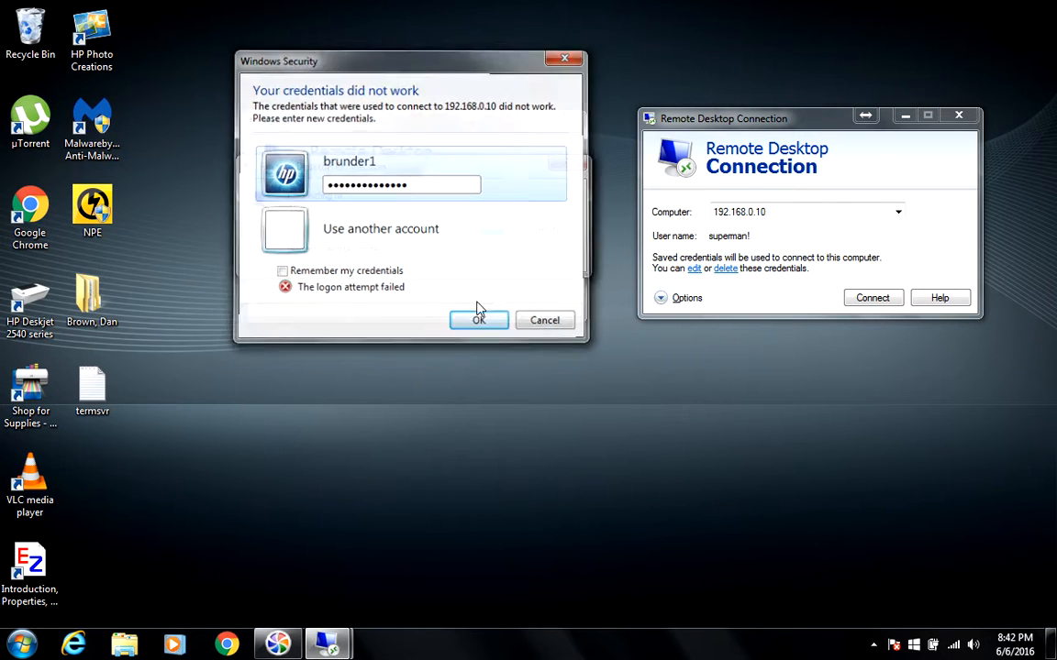
pyautogui.click(466, 358)
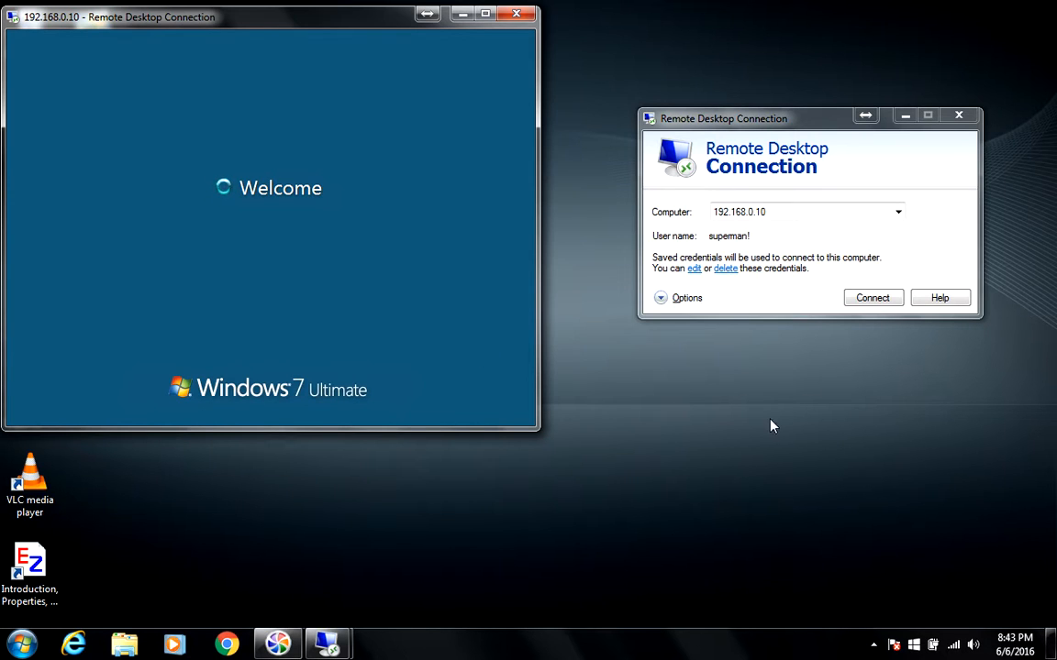
pyautogui.click(865, 303)
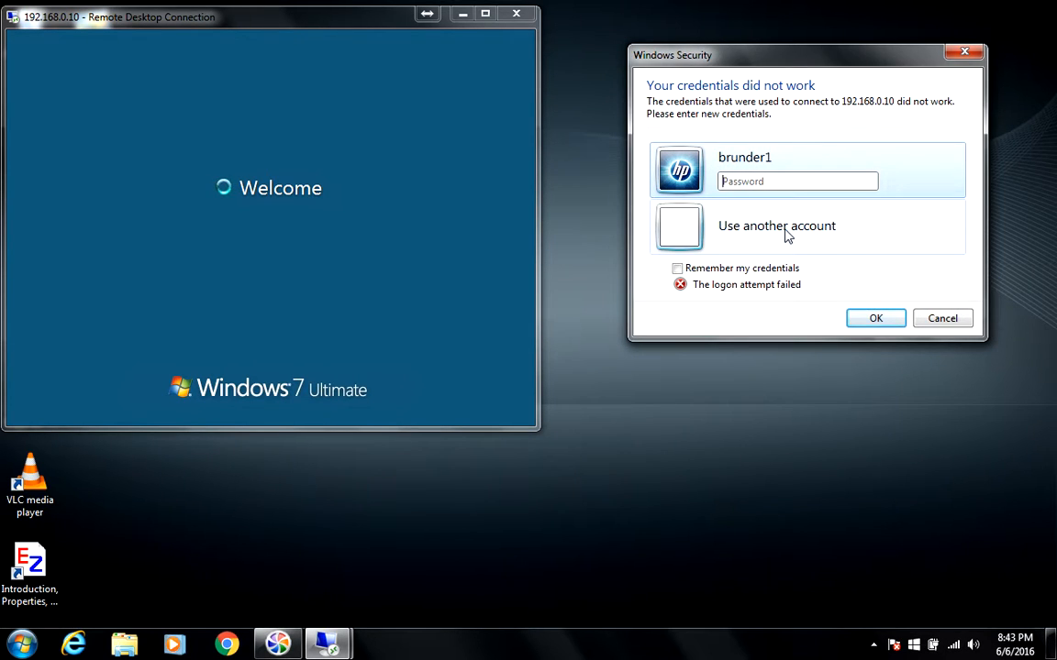
# - Switch the second connection to the 'test' account and enter its password, resubmitting once
pyautogui.click(786, 236)
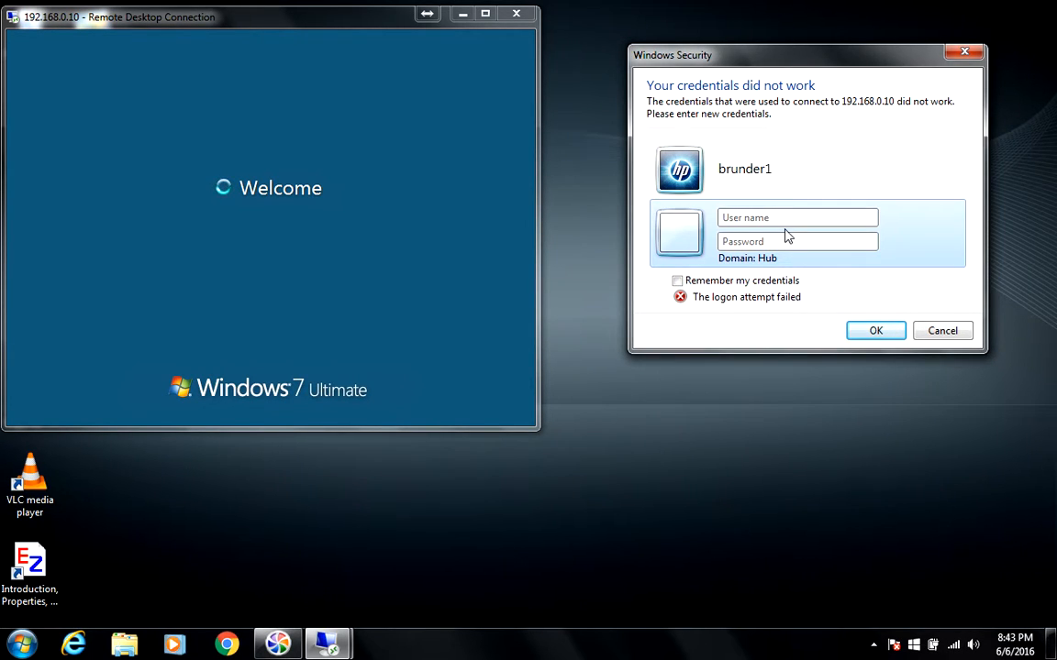
pyautogui.write('test')
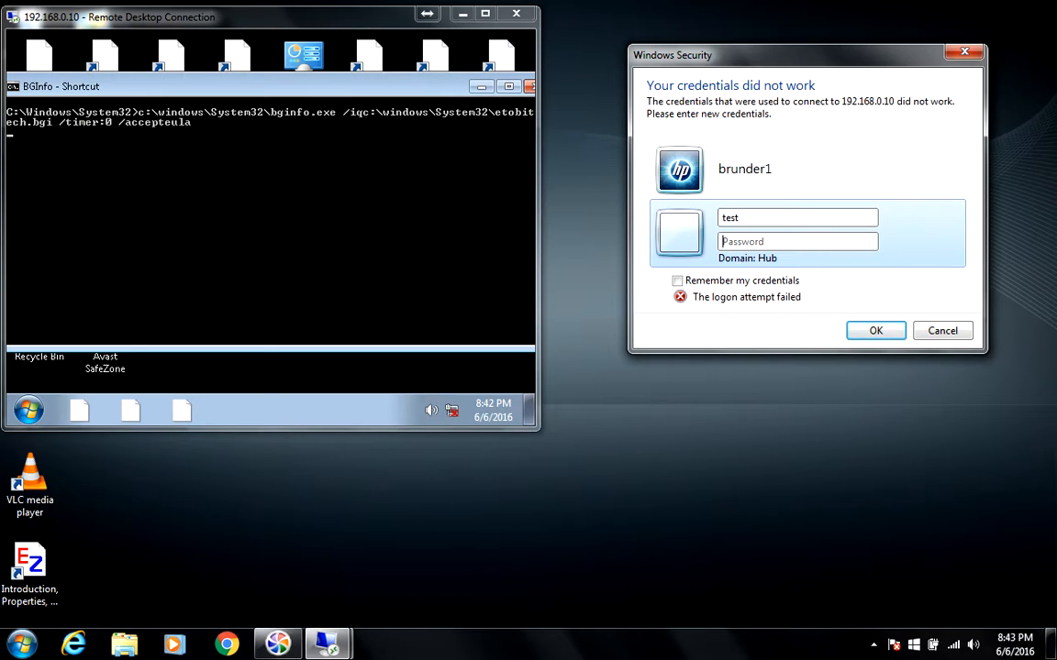
pyautogui.write('t')
pyautogui.write('••••••••')
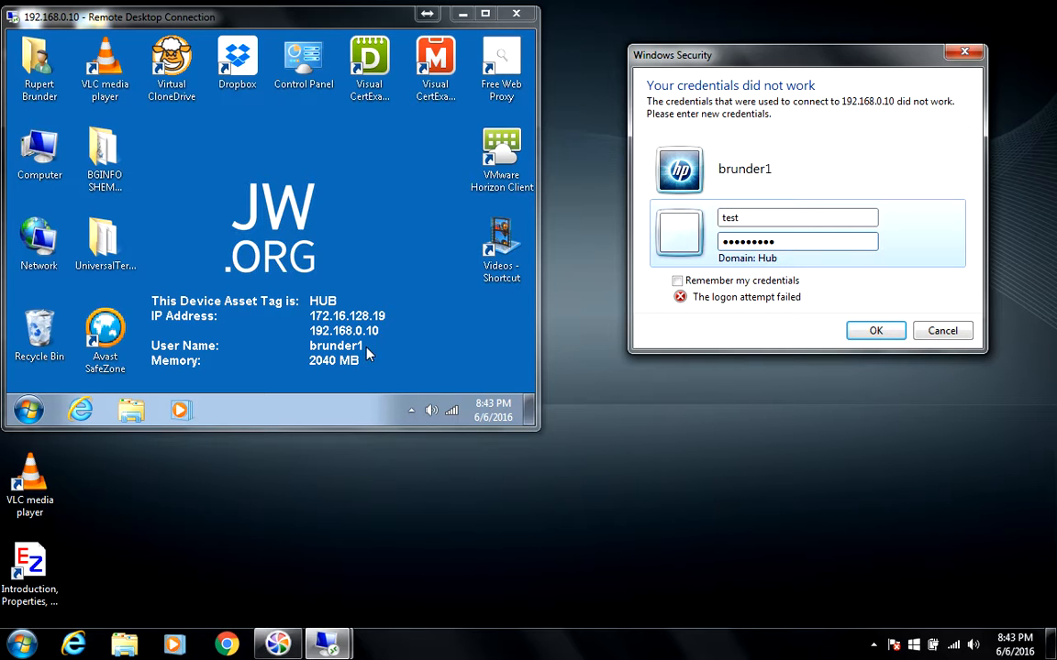
pyautogui.click(876, 331)
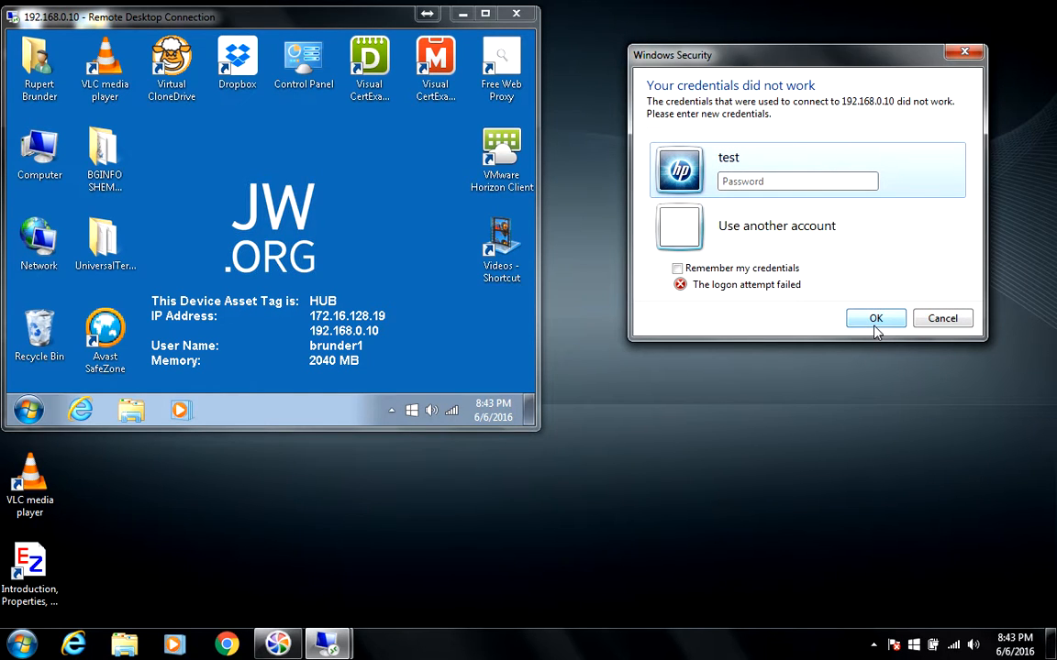
pyautogui.write('********')
pyautogui.click(876, 319)
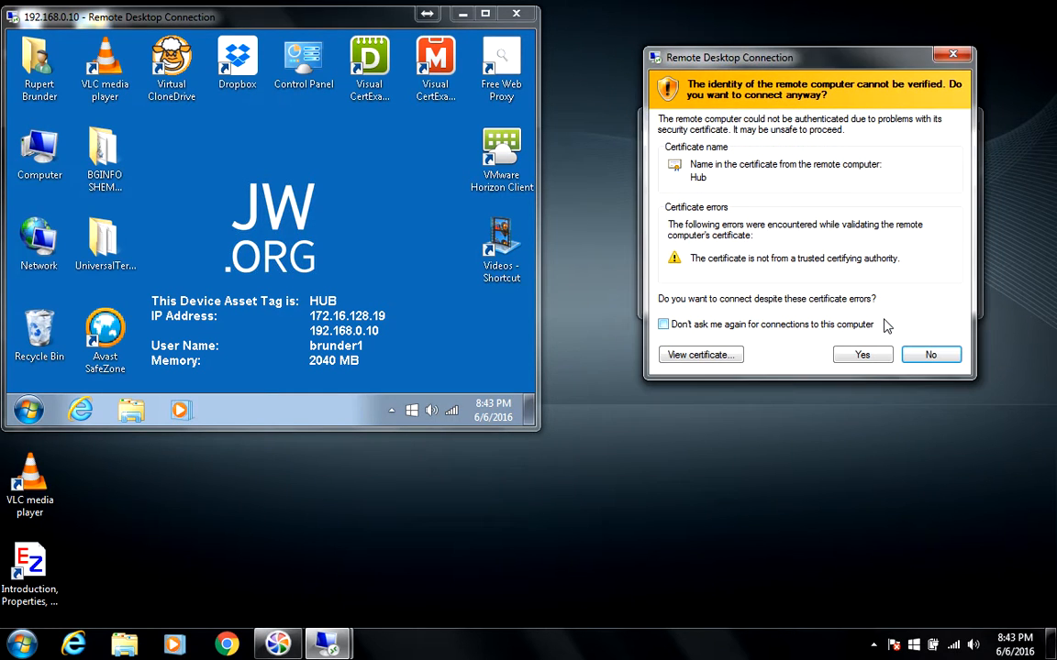
# - Accept the certificate warning so the test account's desktop loads in the second window
pyautogui.click(867, 355)
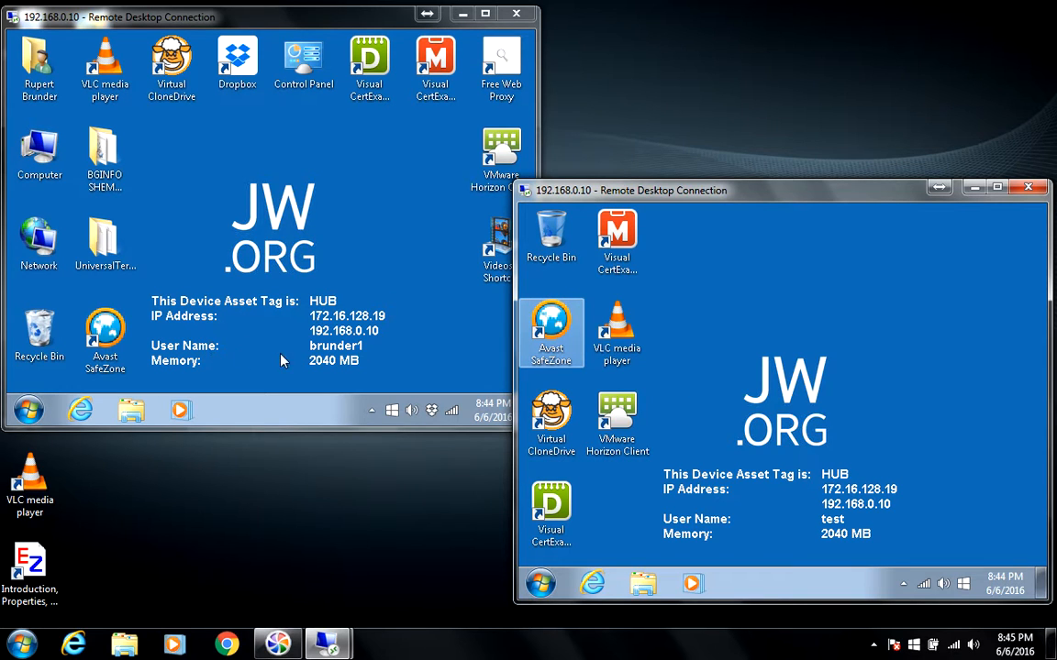
# - Switch focus between the two sessions, ending on brunder1's, and open and close its Start menu
pyautogui.click(323, 361)
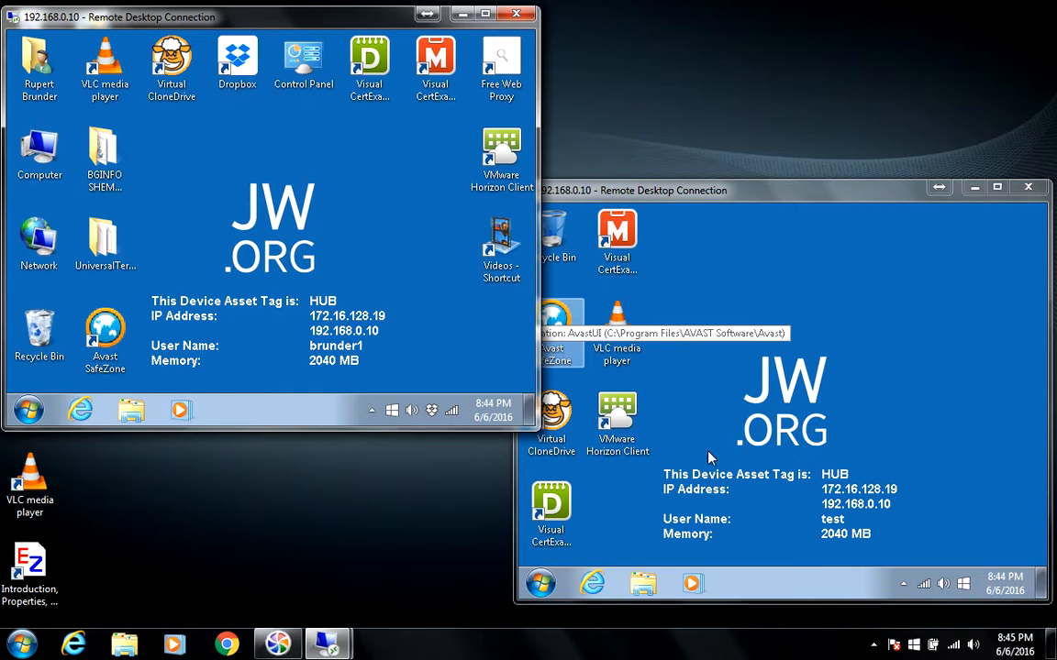
pyautogui.click(888, 519)
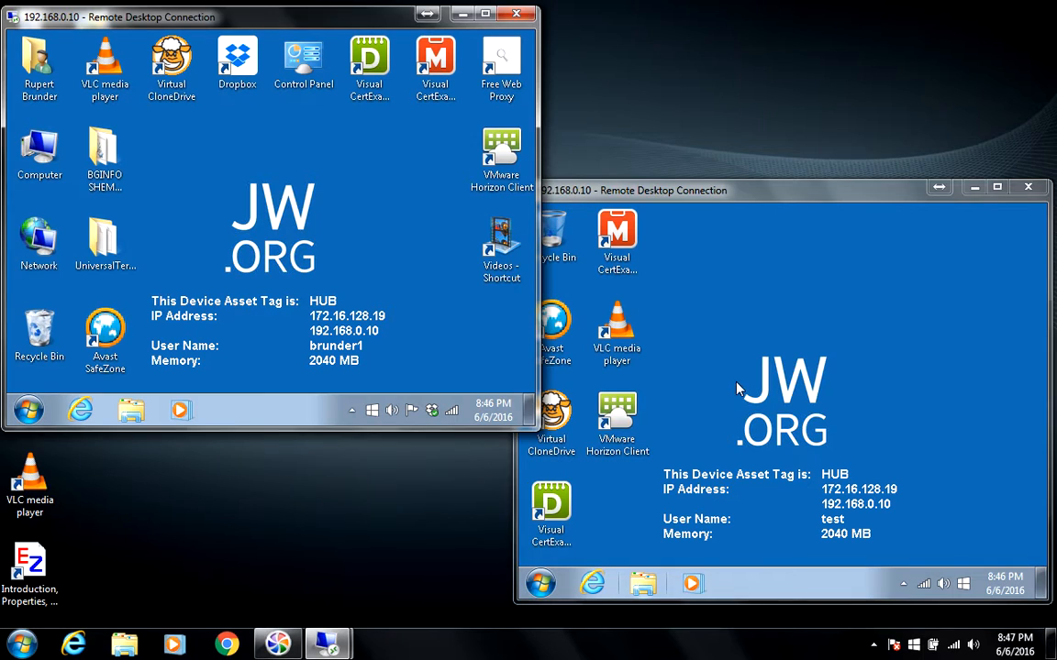
pyautogui.click(740, 389)
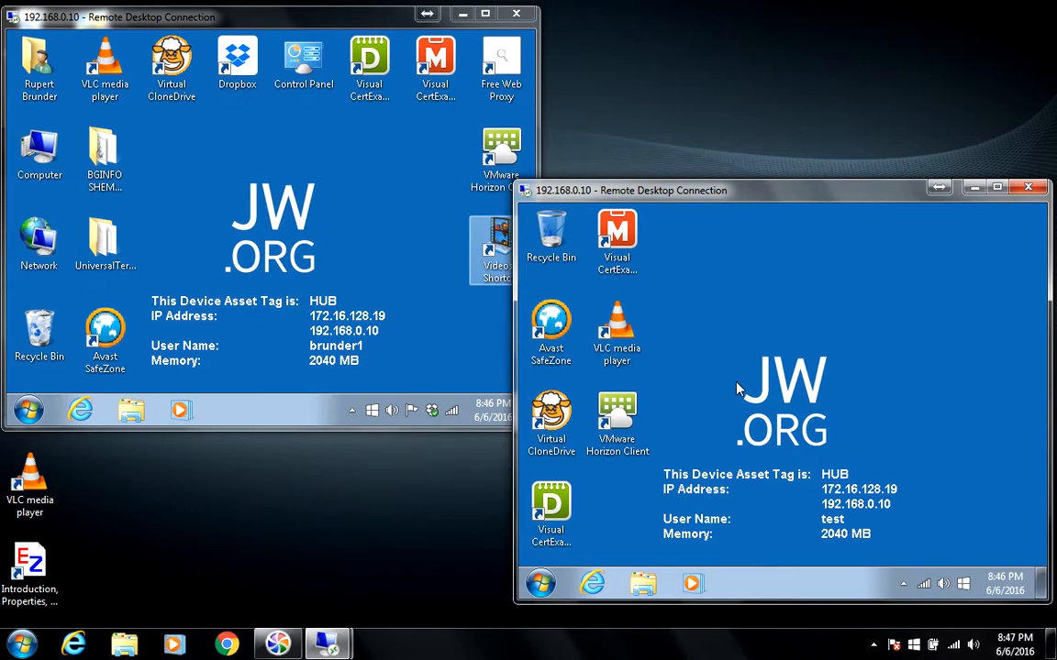
pyautogui.click(239, 213)
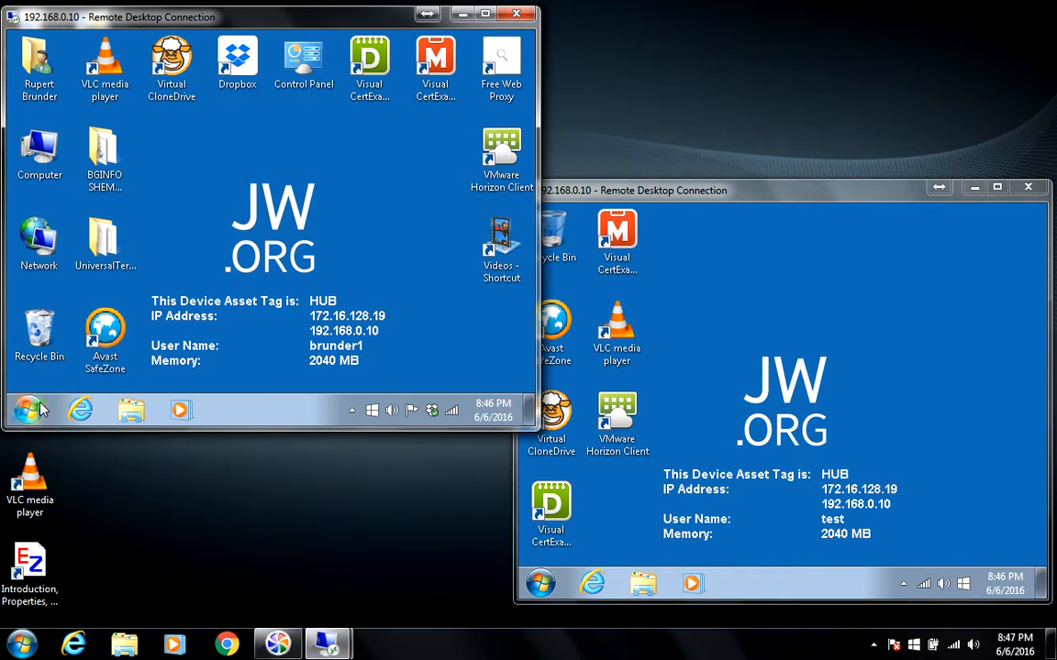
pyautogui.click(29, 410)
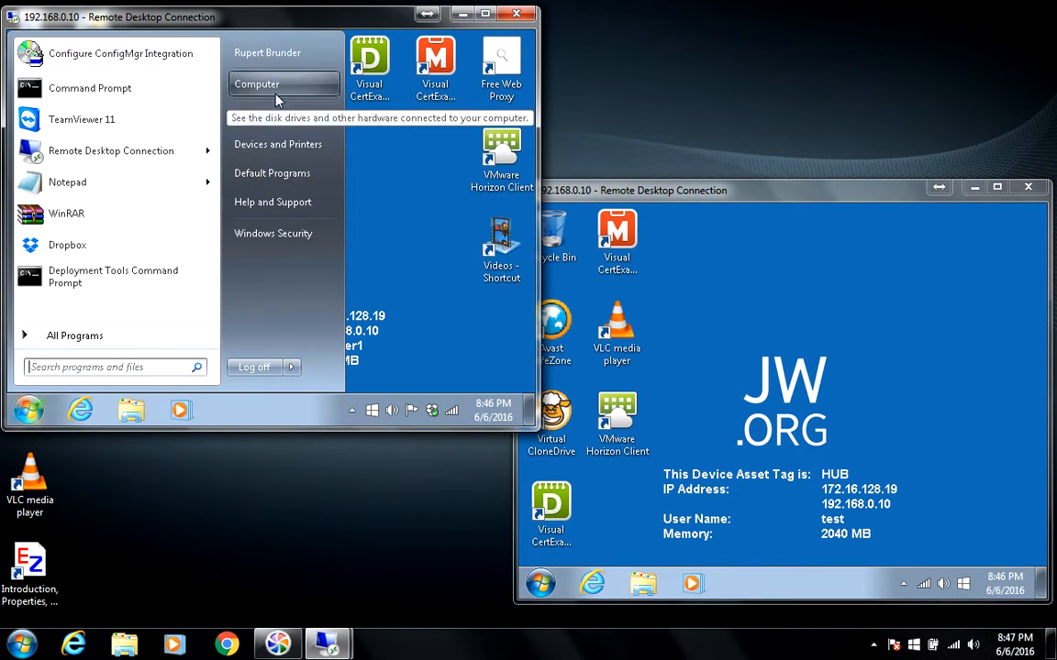
pyautogui.click(254, 409)
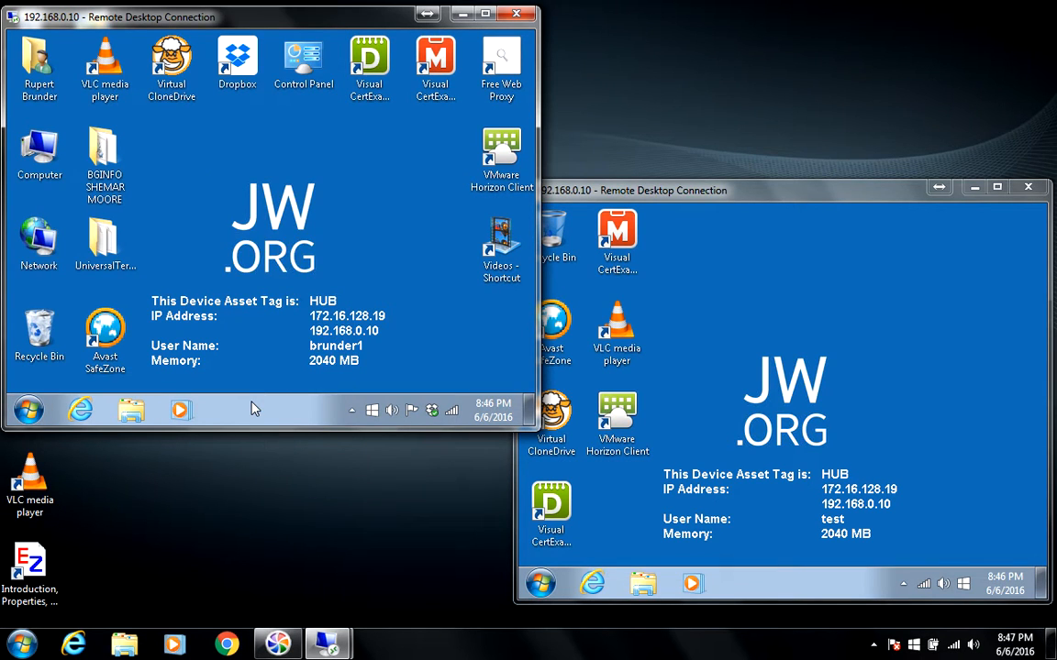
# - Open Task Manager in brunder1's session and sort the Users tab by Status
pyautogui.rightClick(254, 409)
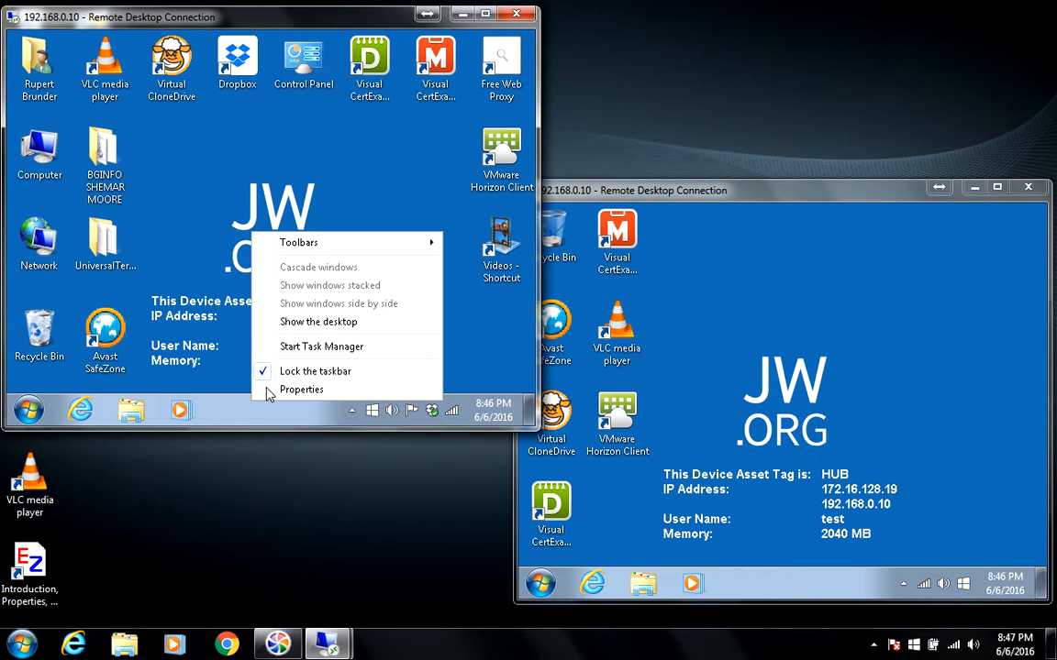
pyautogui.click(319, 346)
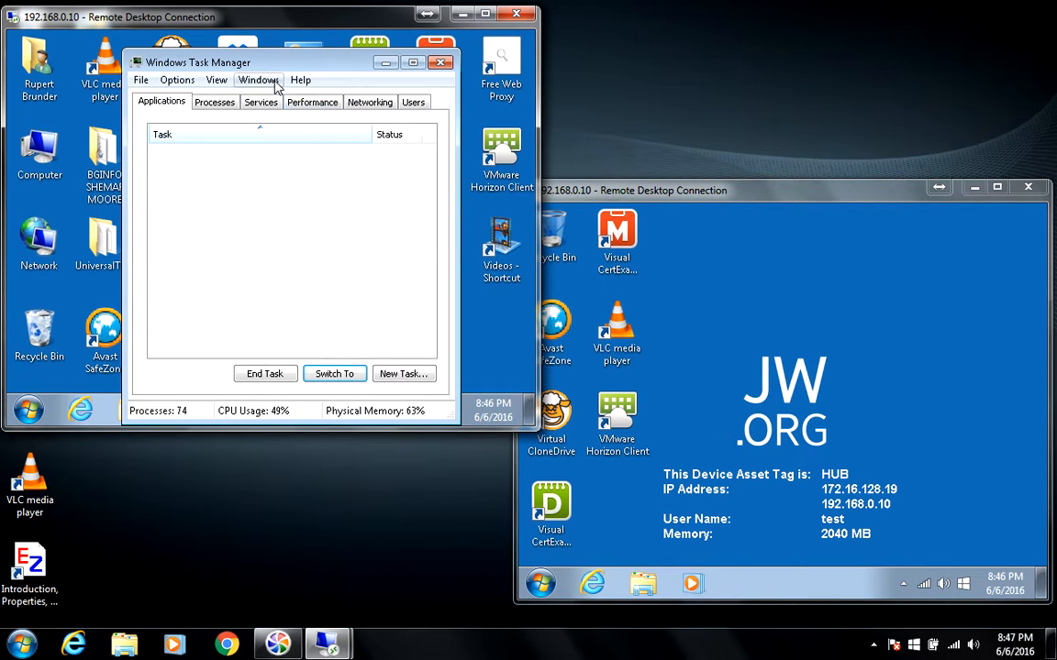
pyautogui.click(415, 105)
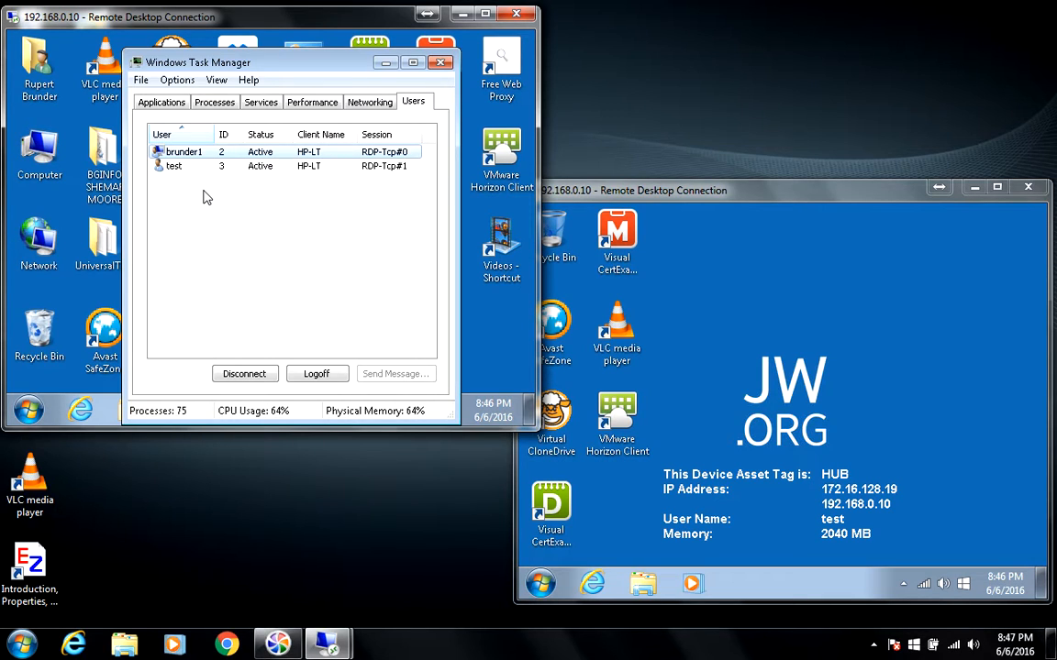
pyautogui.click(205, 196)
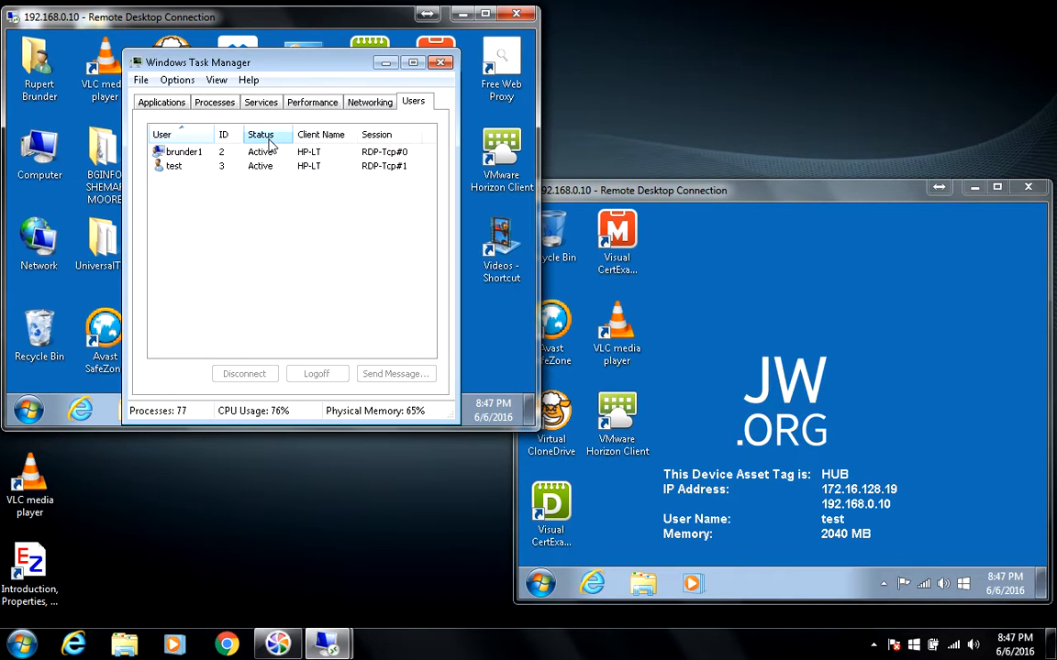
pyautogui.click(264, 135)
# - Bring the test session forward and open and close its Start menu
pyautogui.click(662, 309)
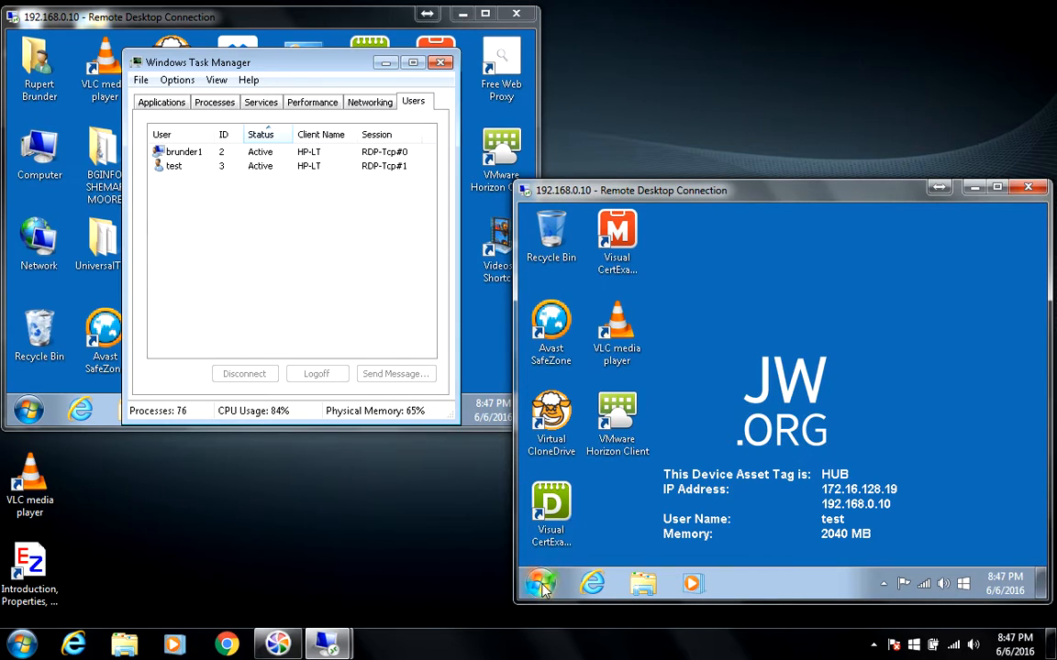
pyautogui.click(542, 585)
pyautogui.click(762, 543)
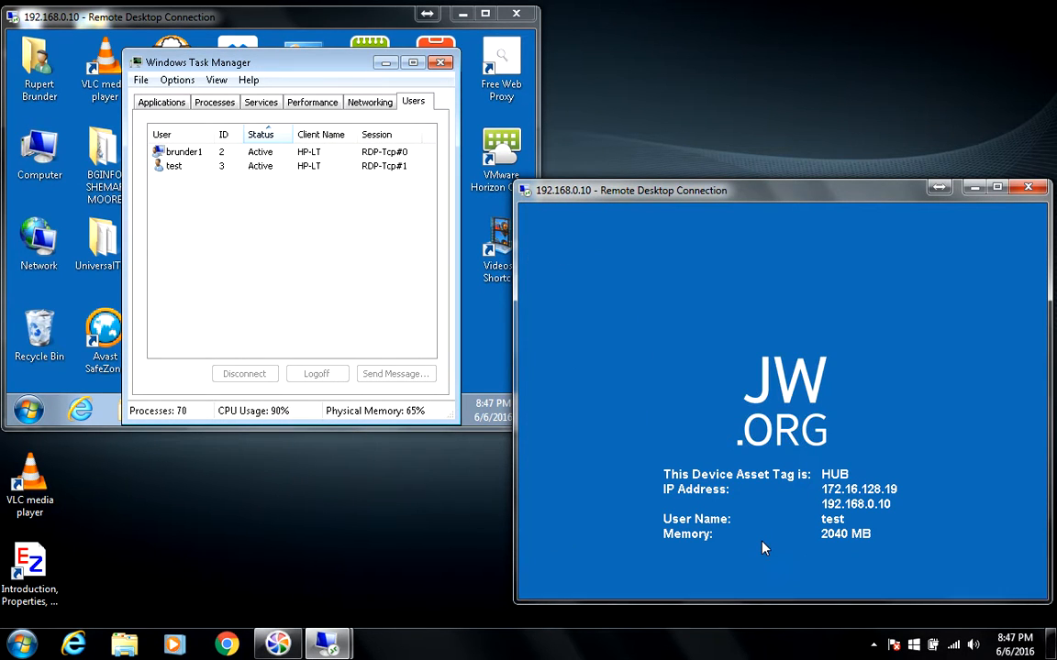
# - Let the test session log off and check Task Manager lists only brunder1 as Active
pyautogui.click(270, 193)
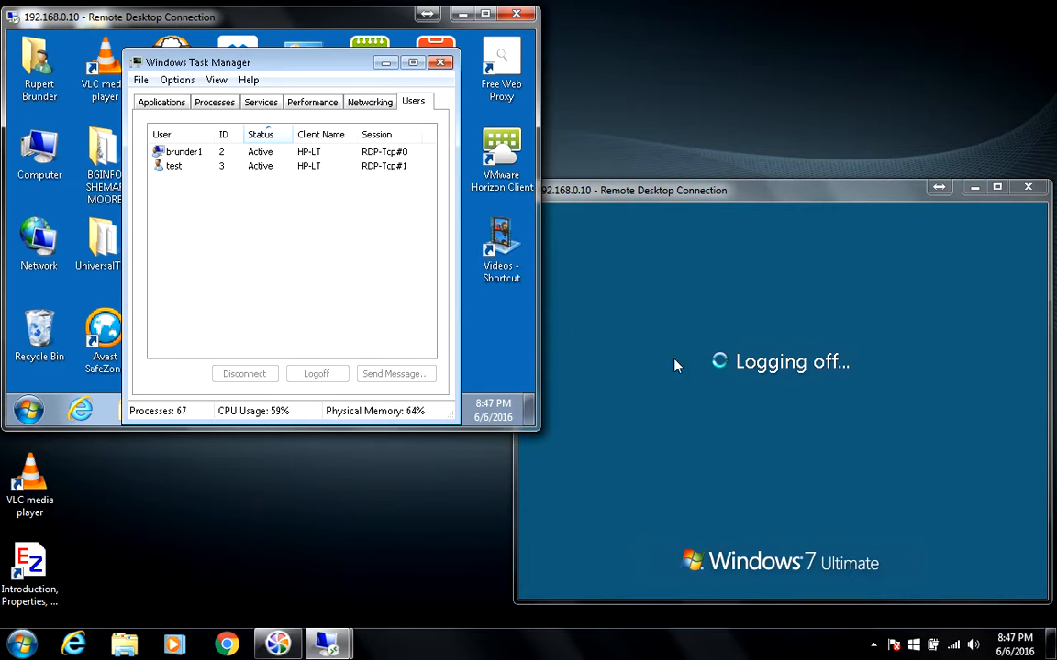
pyautogui.click(888, 395)
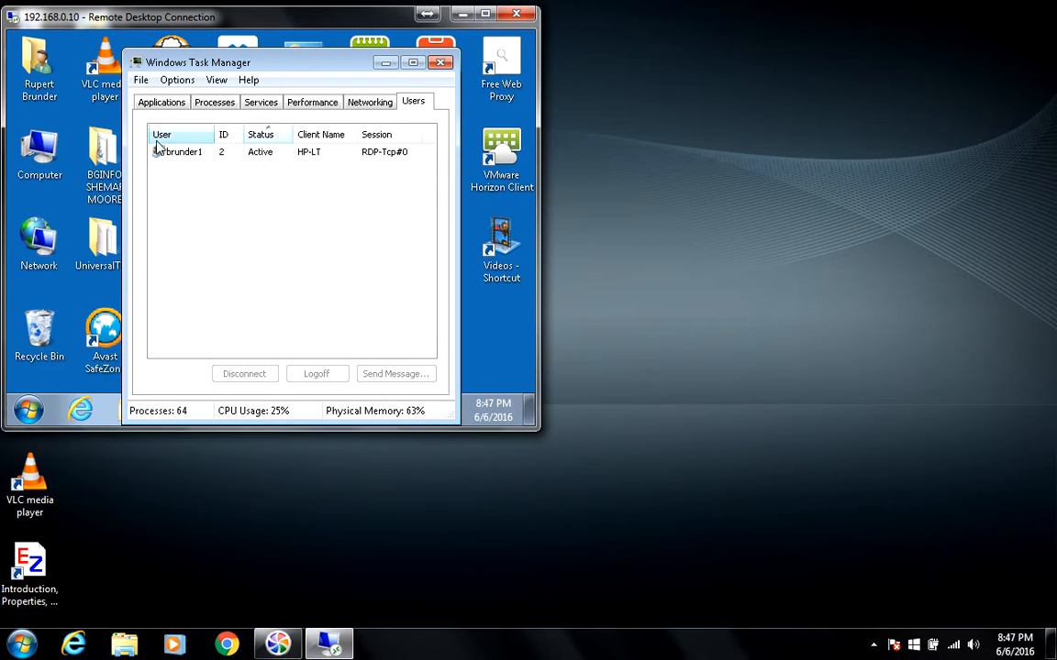
pyautogui.click(188, 156)
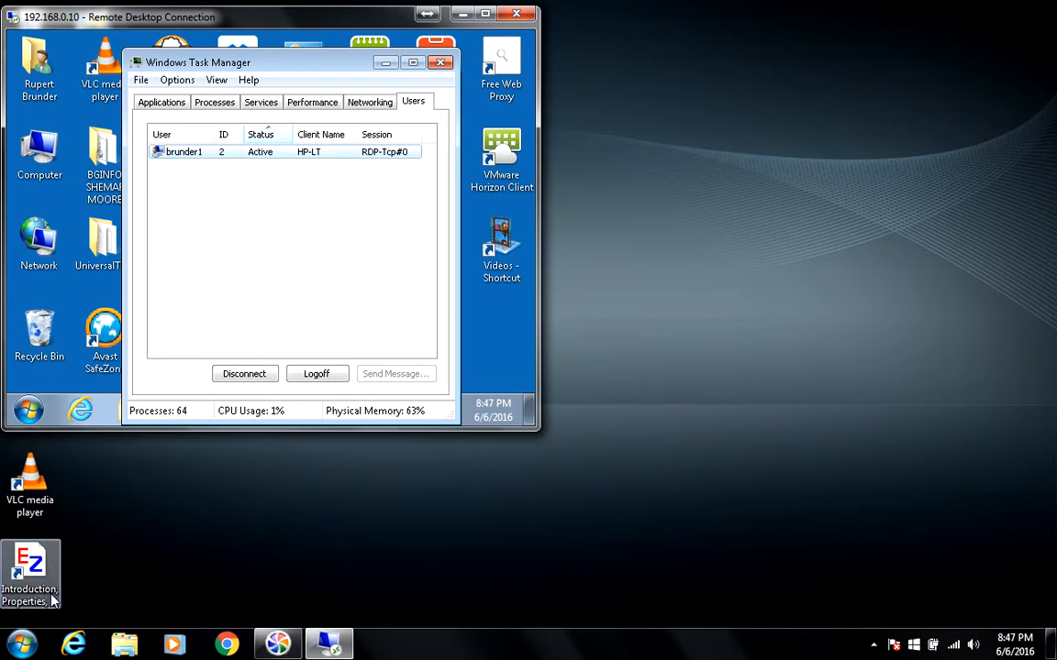
pyautogui.click(23, 645)
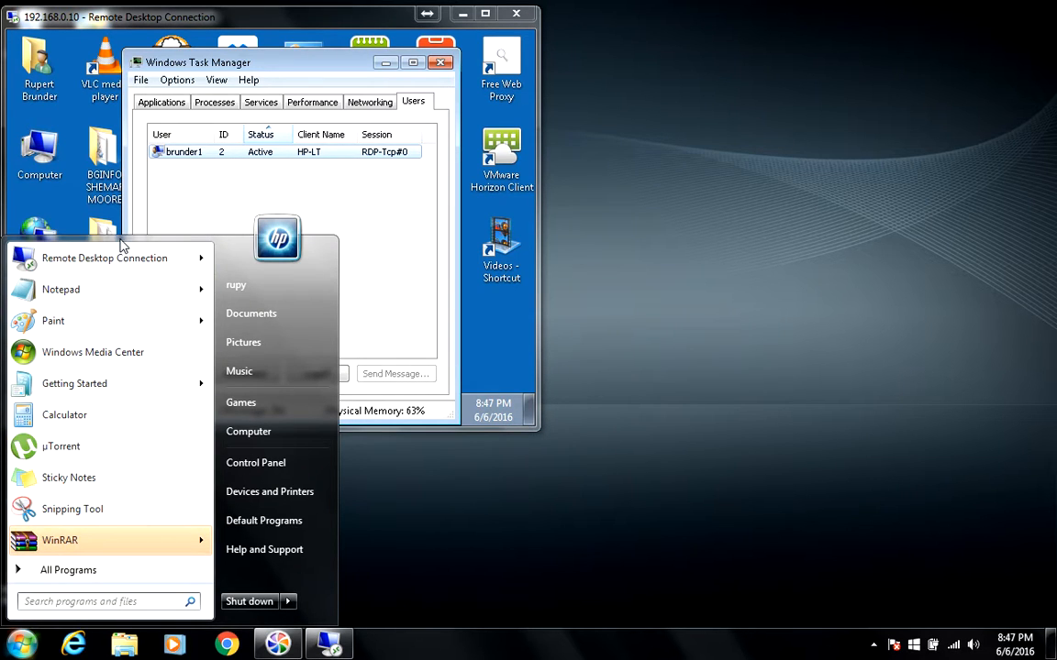
# - Reconnect to 192.168.0.10 as test, retyping the password and accepting the certificate
pyautogui.click(90, 248)
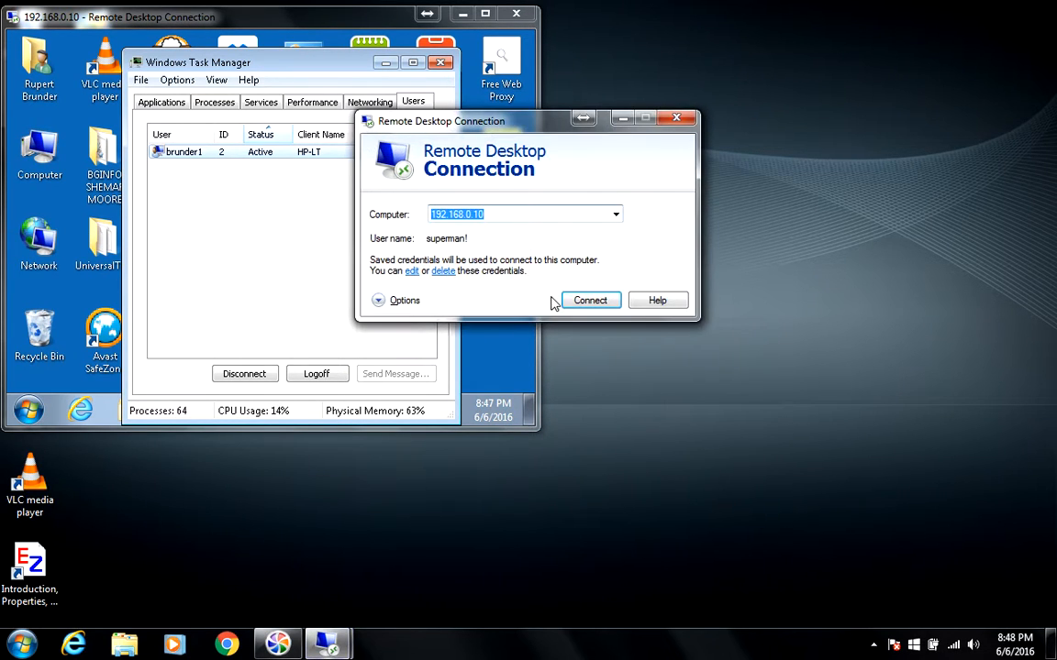
pyautogui.click(592, 298)
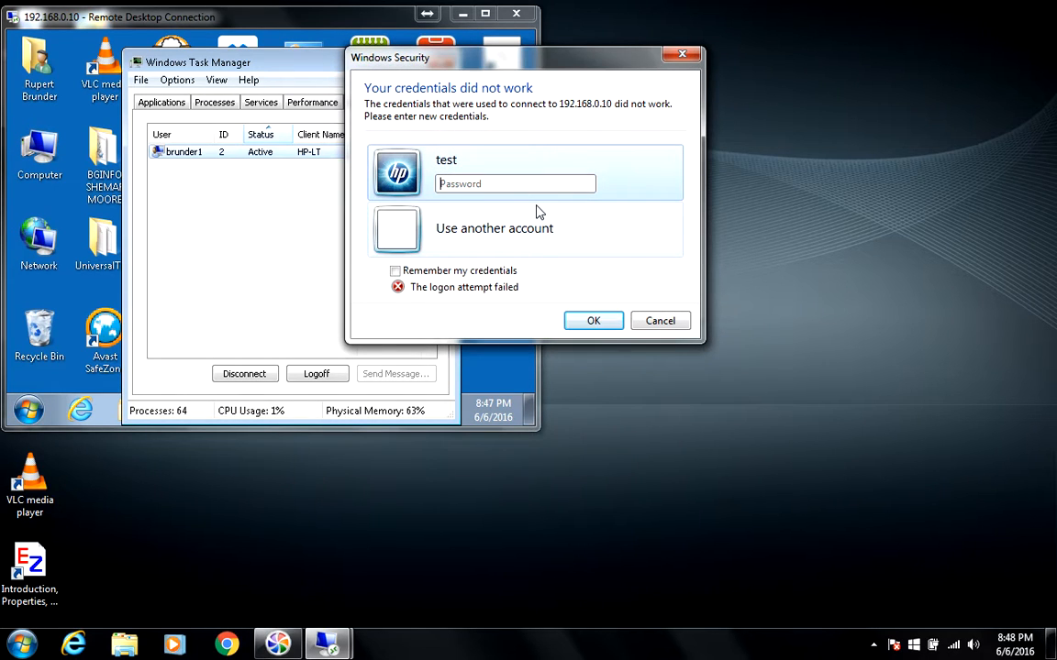
pyautogui.write('********')
pyautogui.press('BackSpace')
pyautogui.press('BackSpace')
pyautogui.press('BackSpace')
pyautogui.press('BackSpace')
pyautogui.press('BackSpace')
pyautogui.press('BackSpace')
pyautogui.press('BackSpace')
pyautogui.press('BackSpace')
pyautogui.write('************')
pyautogui.press('Return')
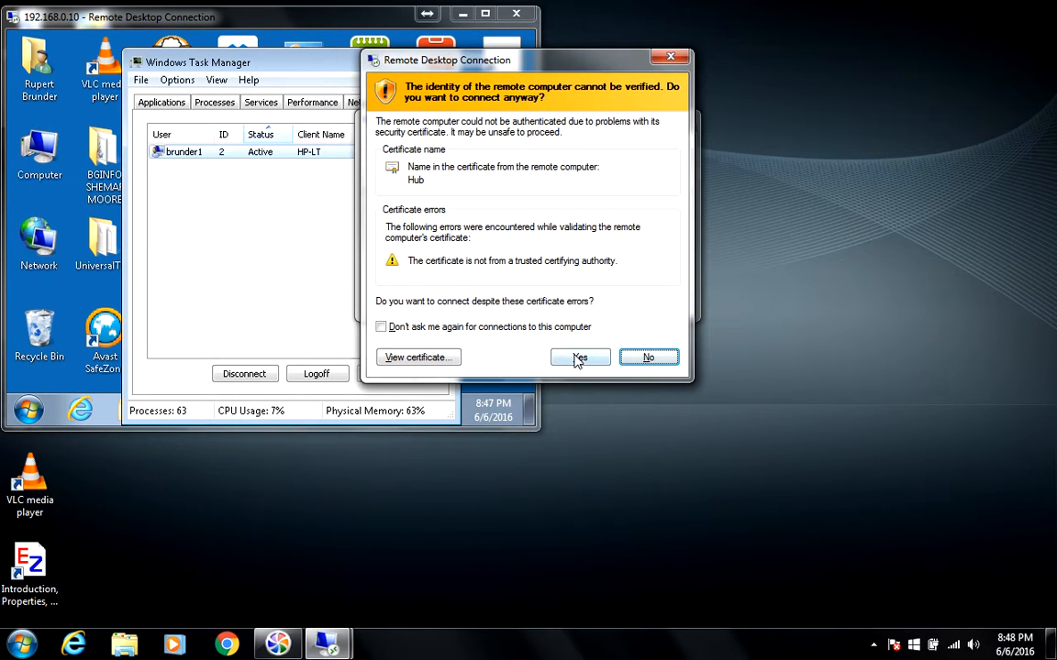
pyautogui.click(579, 357)
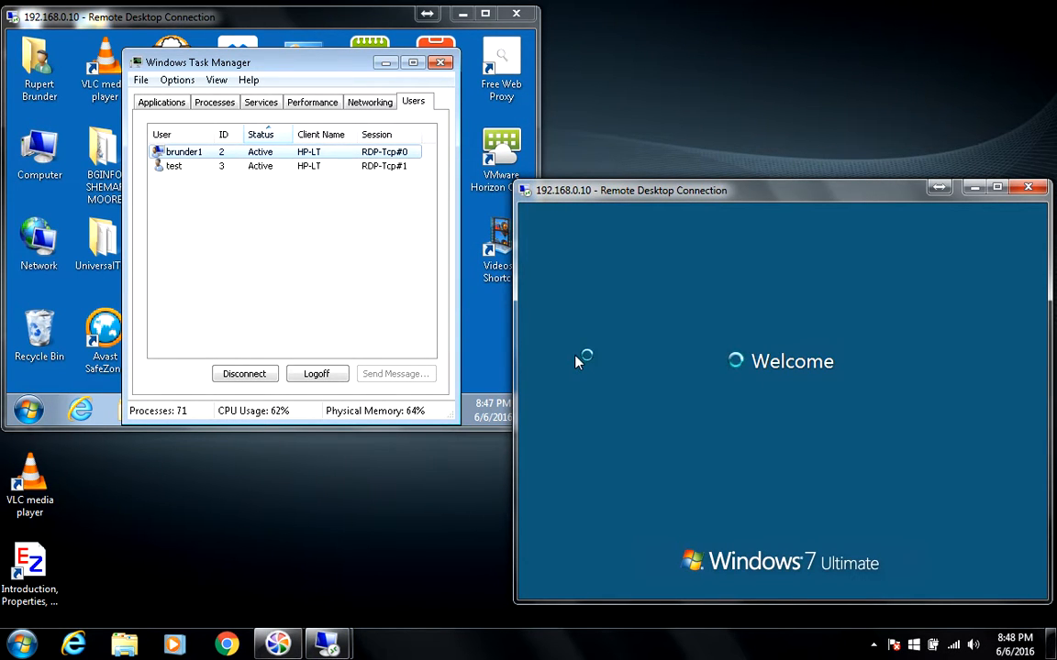
pyautogui.click(306, 198)
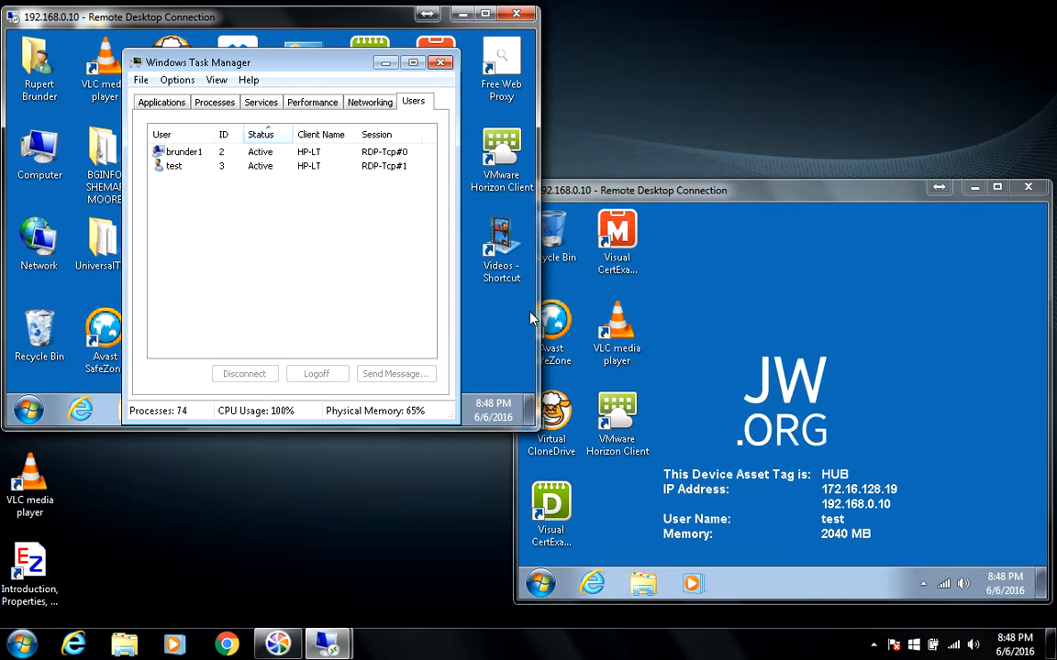
pyautogui.click(441, 64)
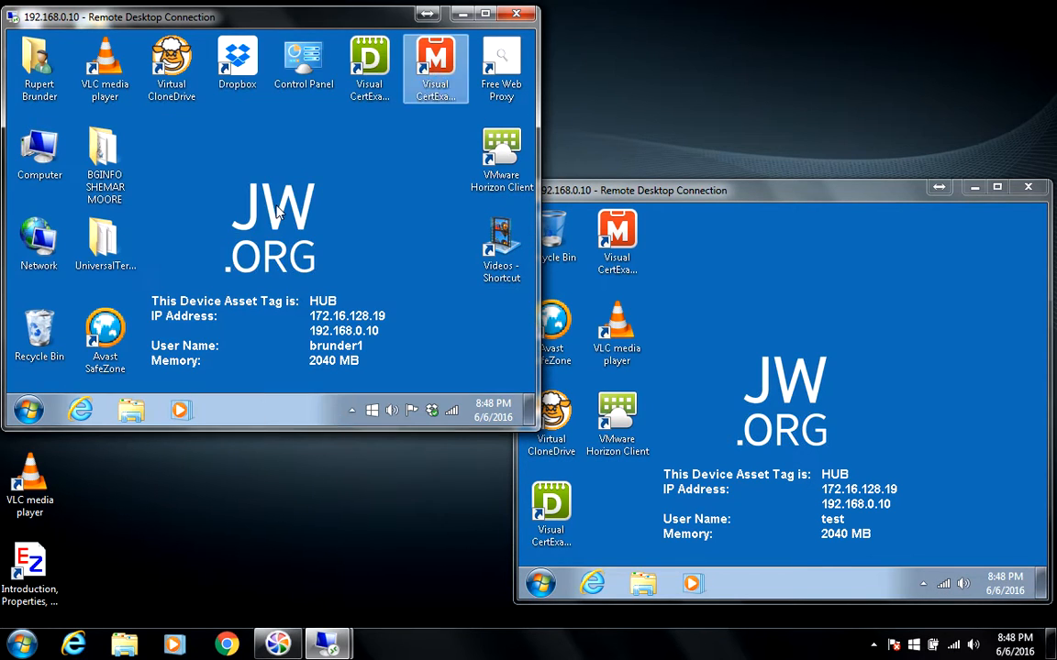
pyautogui.click(28, 414)
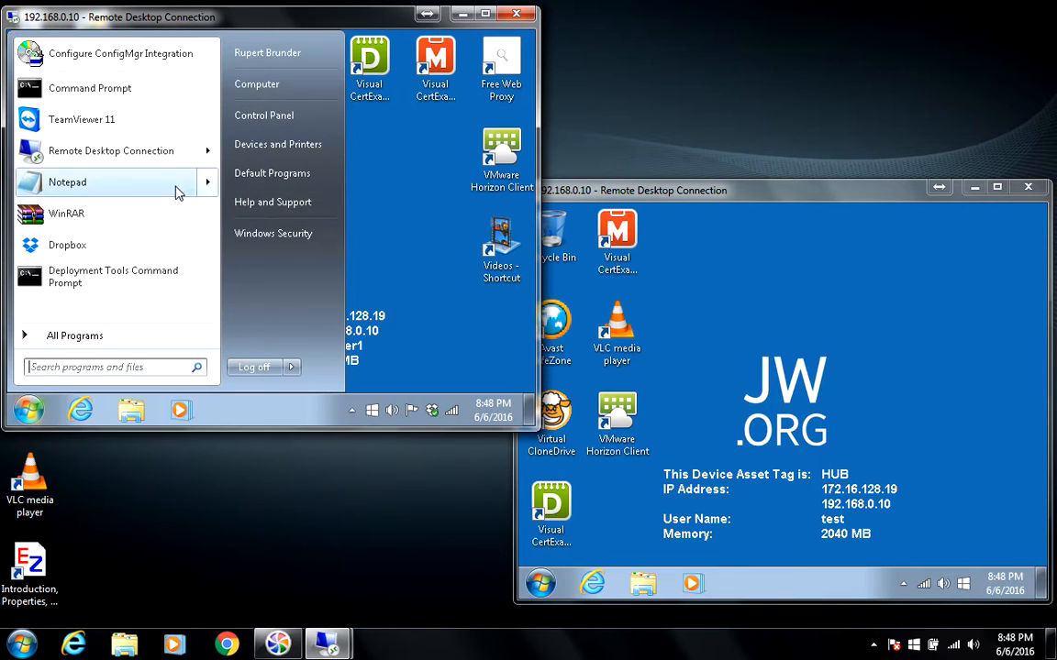
pyautogui.click(88, 336)
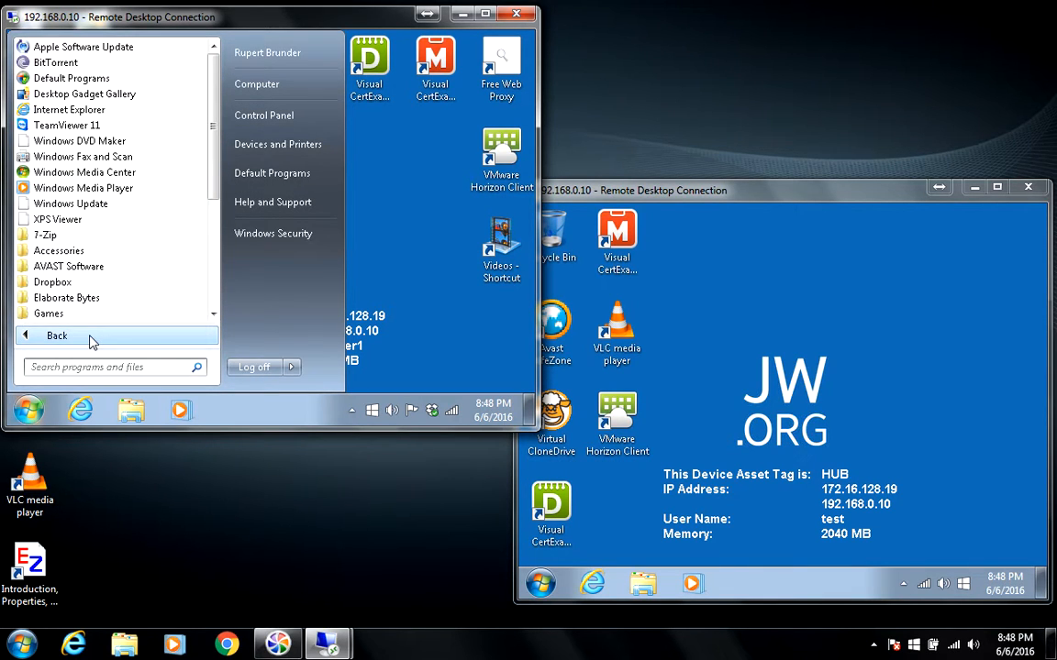
pyautogui.moveTo(214, 184); pyautogui.dragTo(207, 293)
pyautogui.click(86, 299)
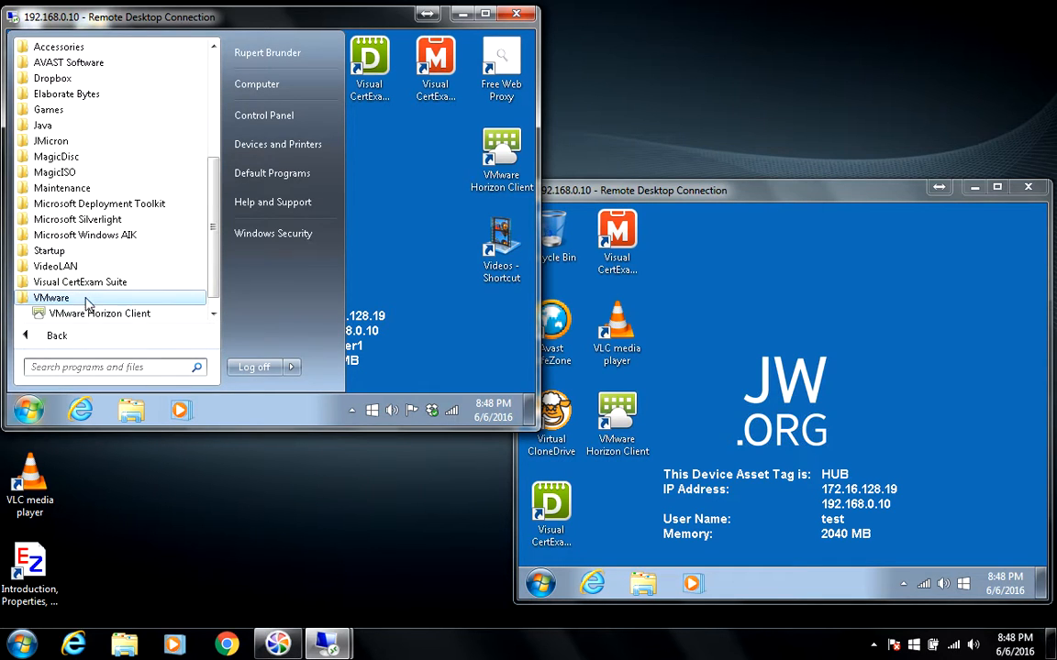
pyautogui.click(108, 314)
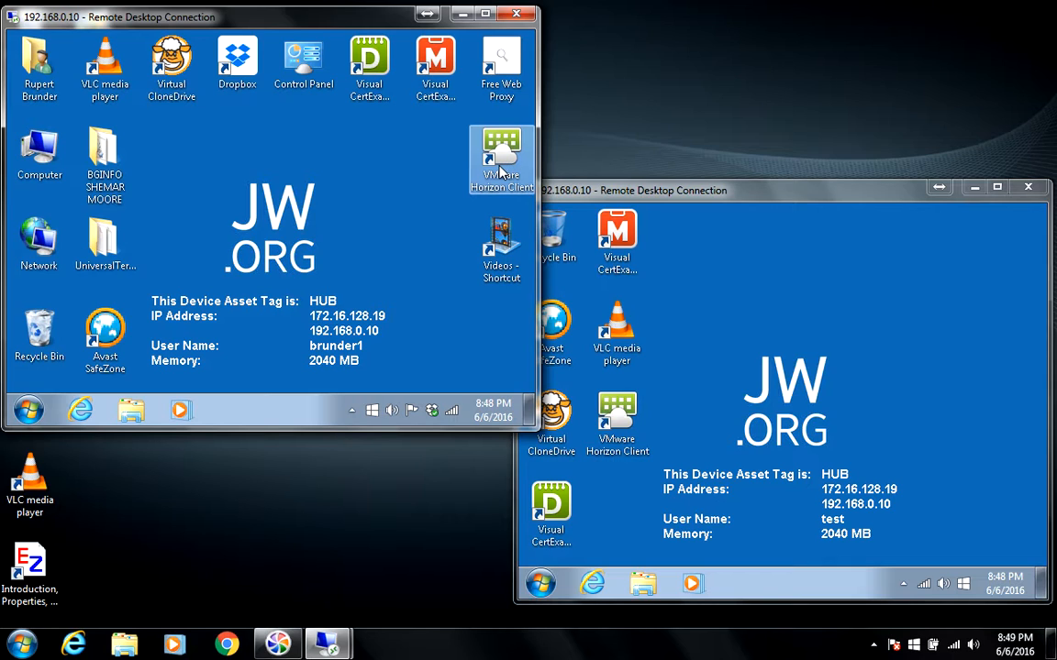
# - Launch VMware Horizon Client in both sessions, maximizing it in the brunder1 session
pyautogui.doubleClick(501, 172)
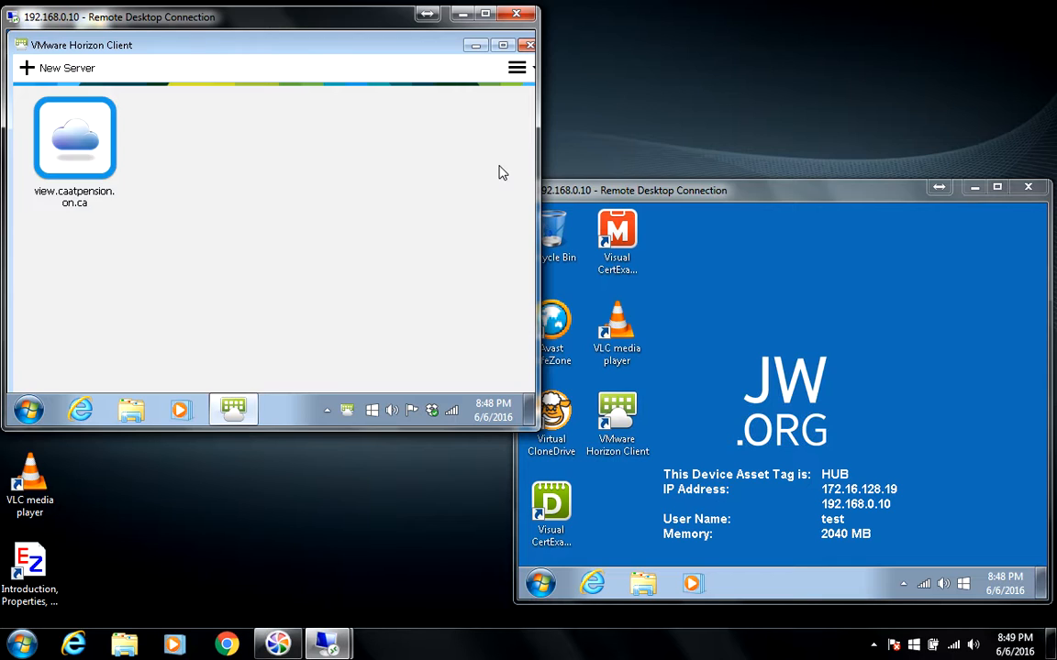
pyautogui.click(505, 45)
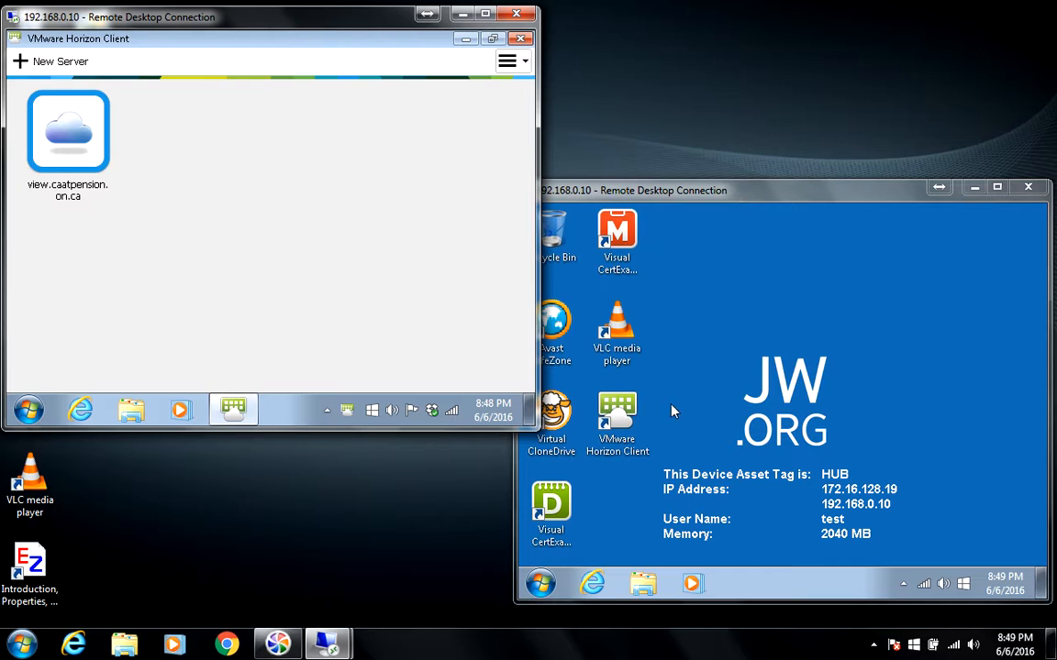
pyautogui.click(620, 417)
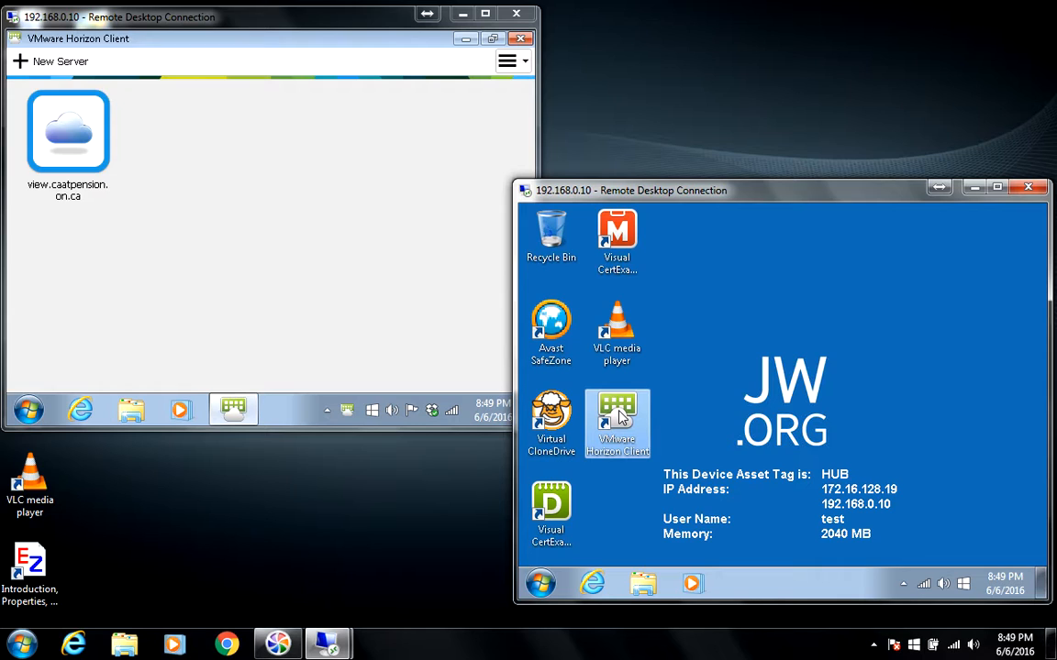
pyautogui.doubleClick(621, 417)
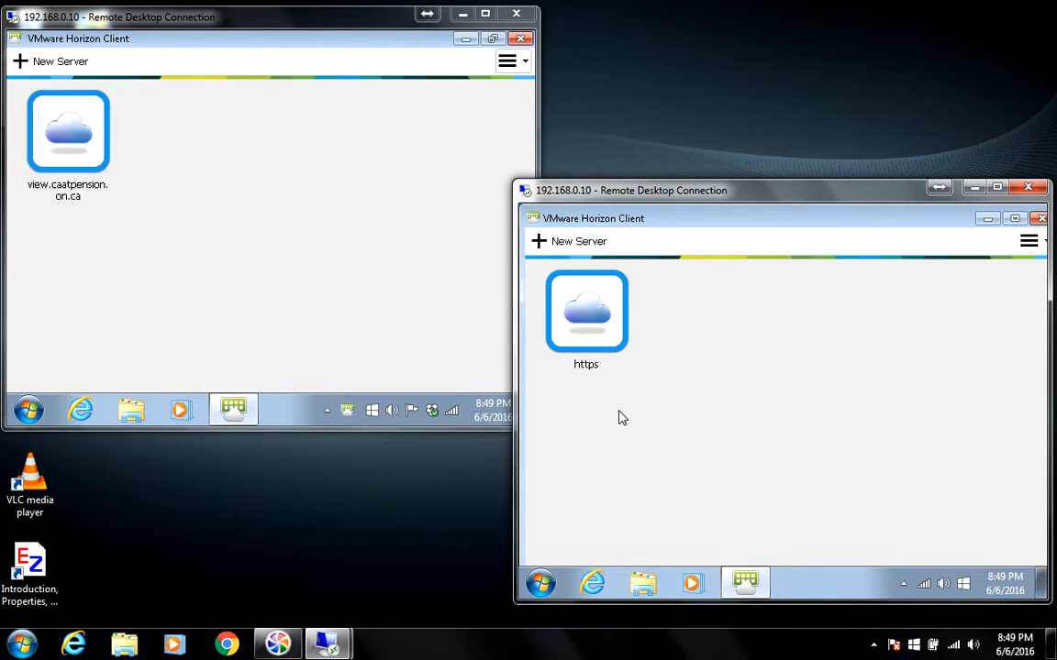
pyautogui.doubleClick(590, 315)
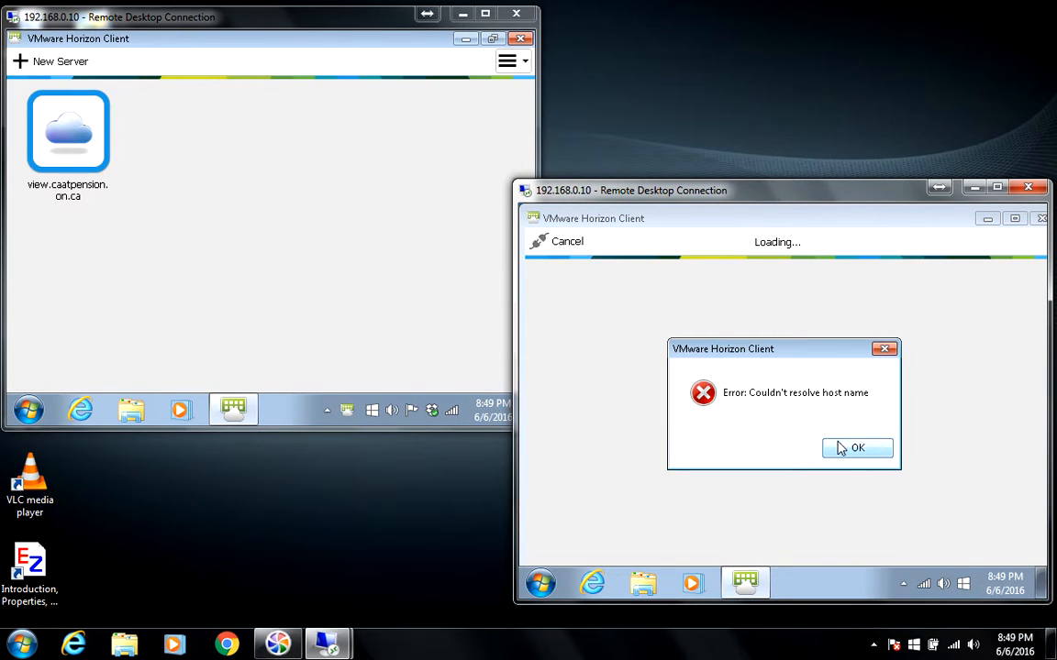
pyautogui.click(842, 448)
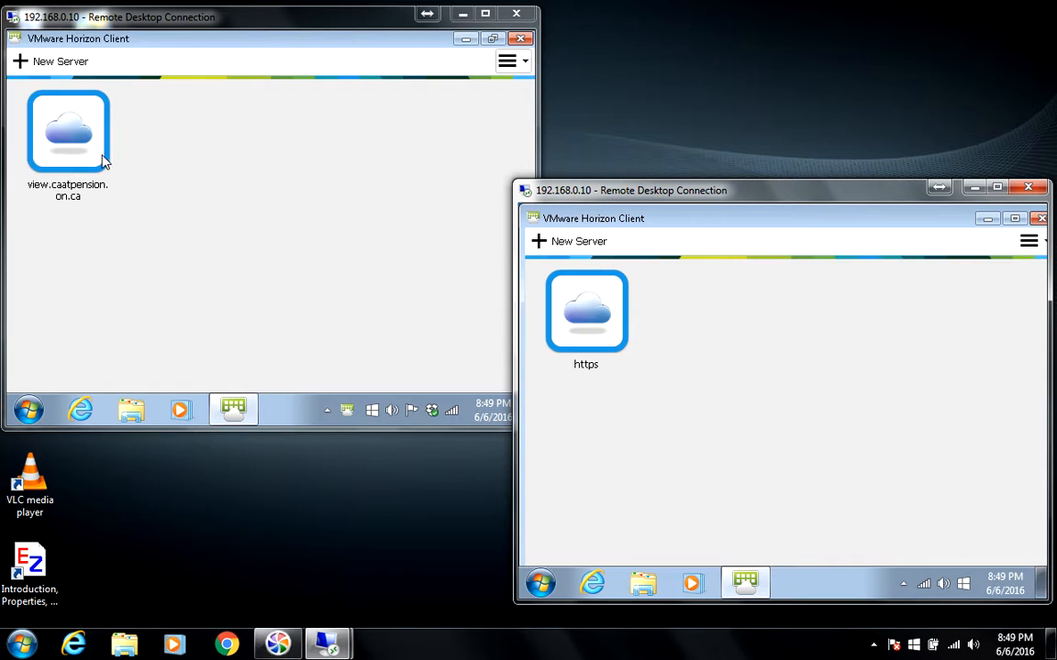
pyautogui.click(519, 38)
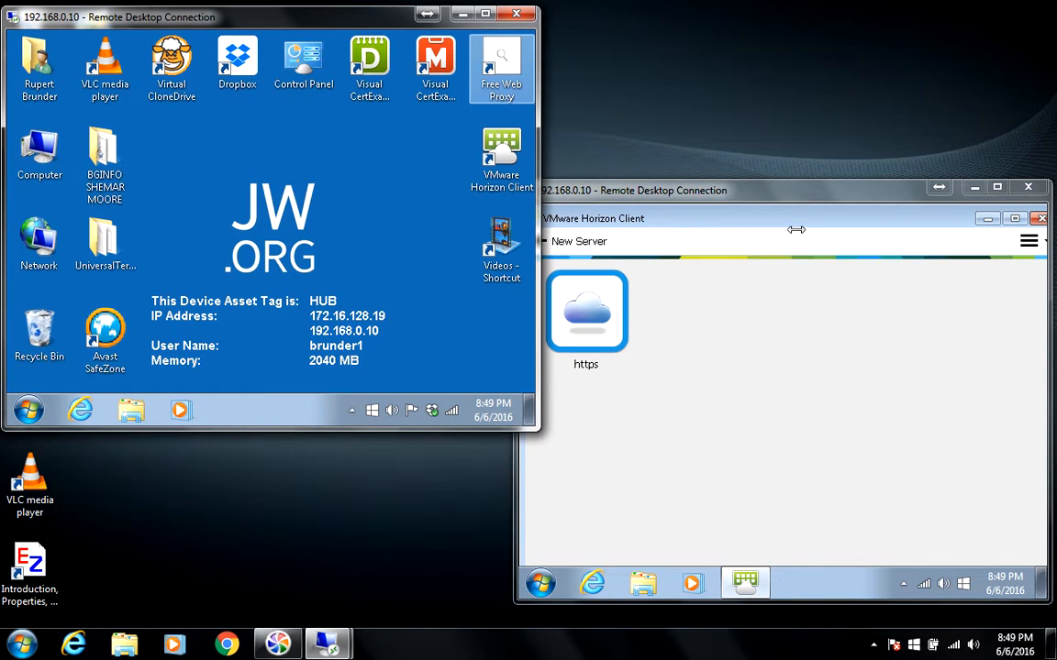
# - Close Horizon Client in the test session, then open and close brunder1's UniversalTermsrvPatch_20090425 folder
pyautogui.click(714, 208)
pyautogui.click(1038, 223)
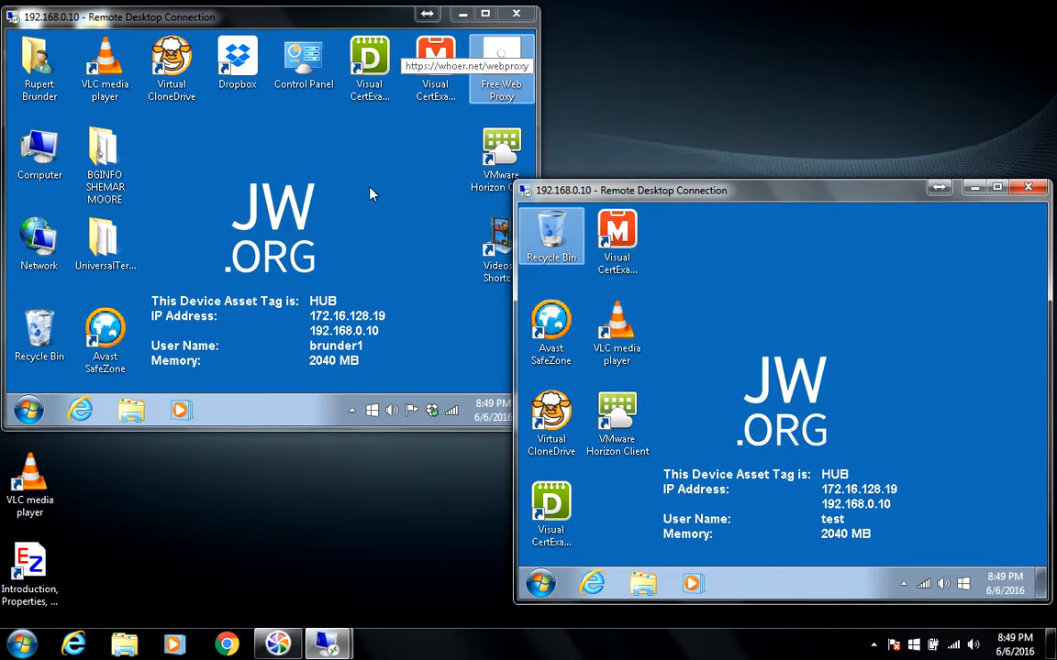
pyautogui.click(95, 253)
pyautogui.doubleClick(94, 254)
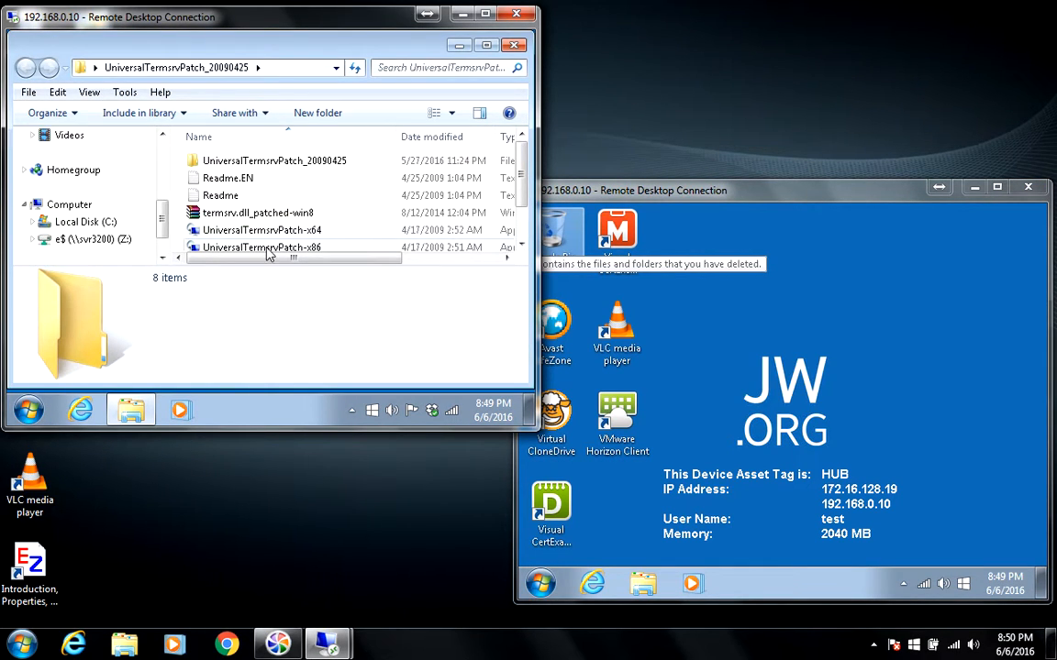
pyautogui.click(515, 45)
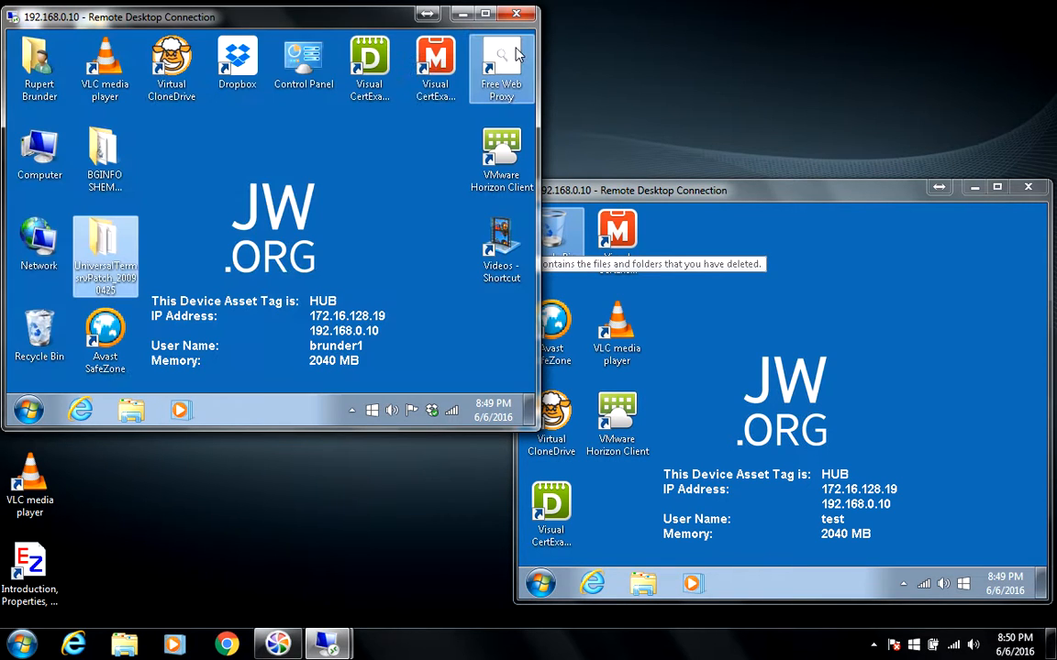
pyautogui.click(29, 410)
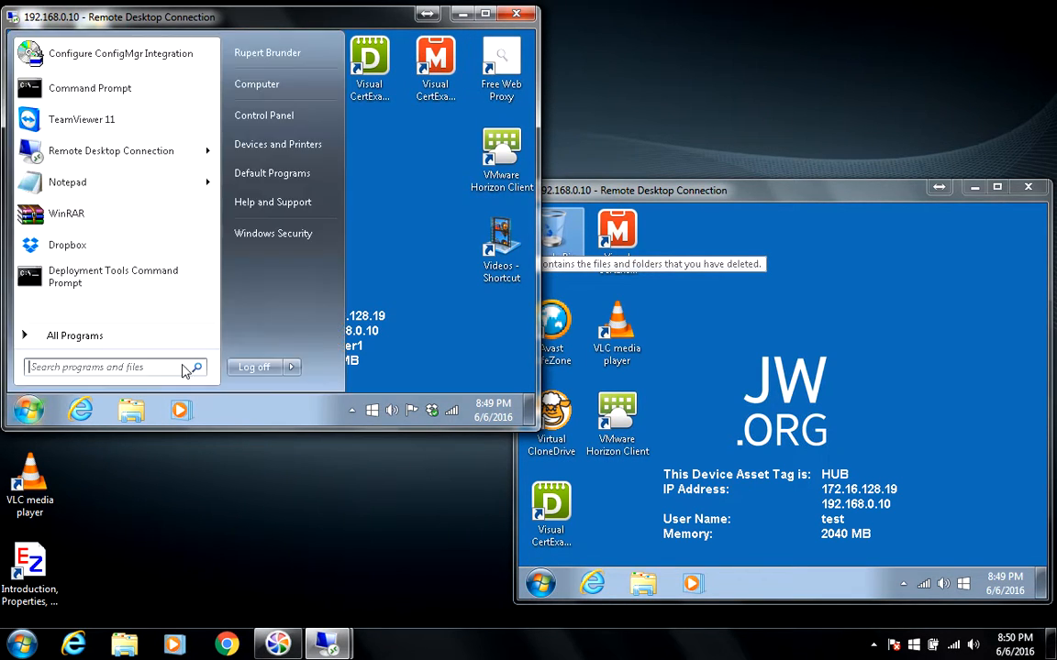
pyautogui.click(271, 368)
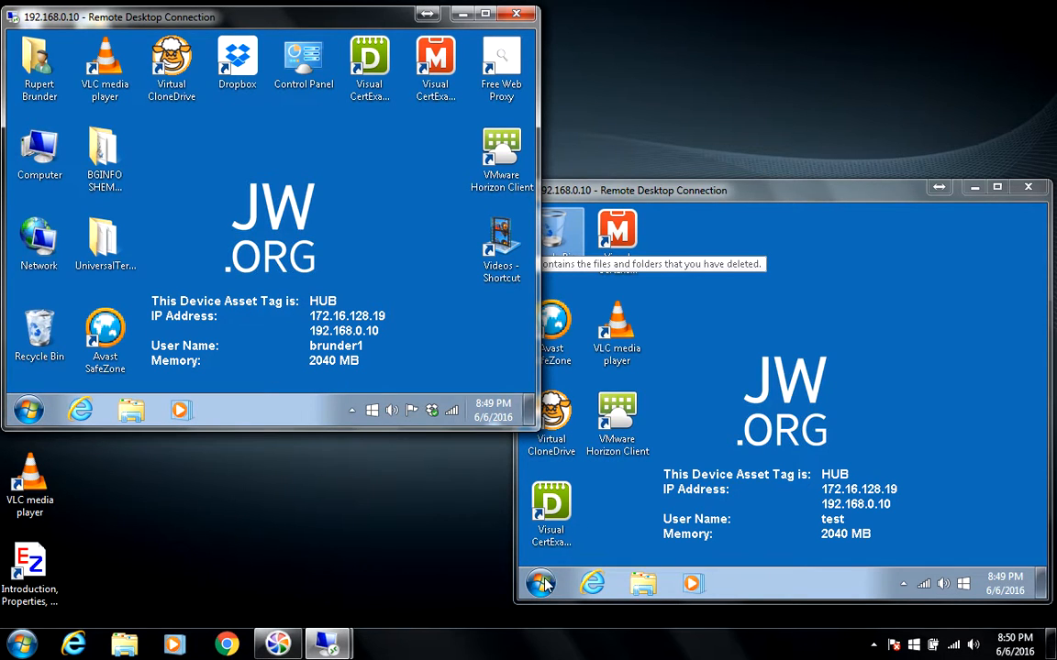
pyautogui.click(540, 584)
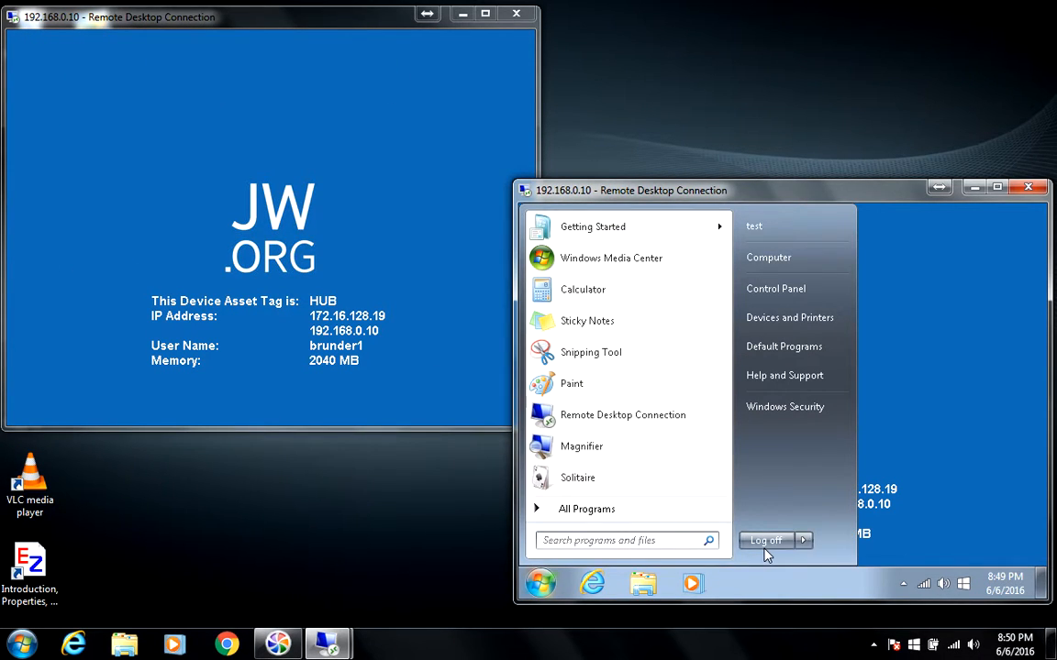
pyautogui.click(766, 541)
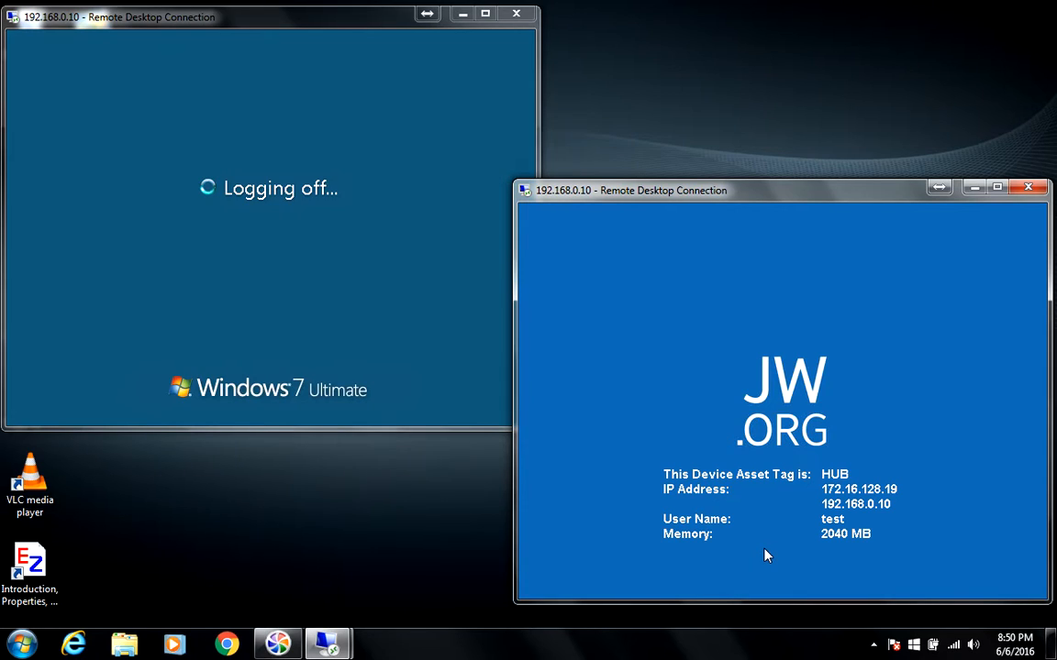